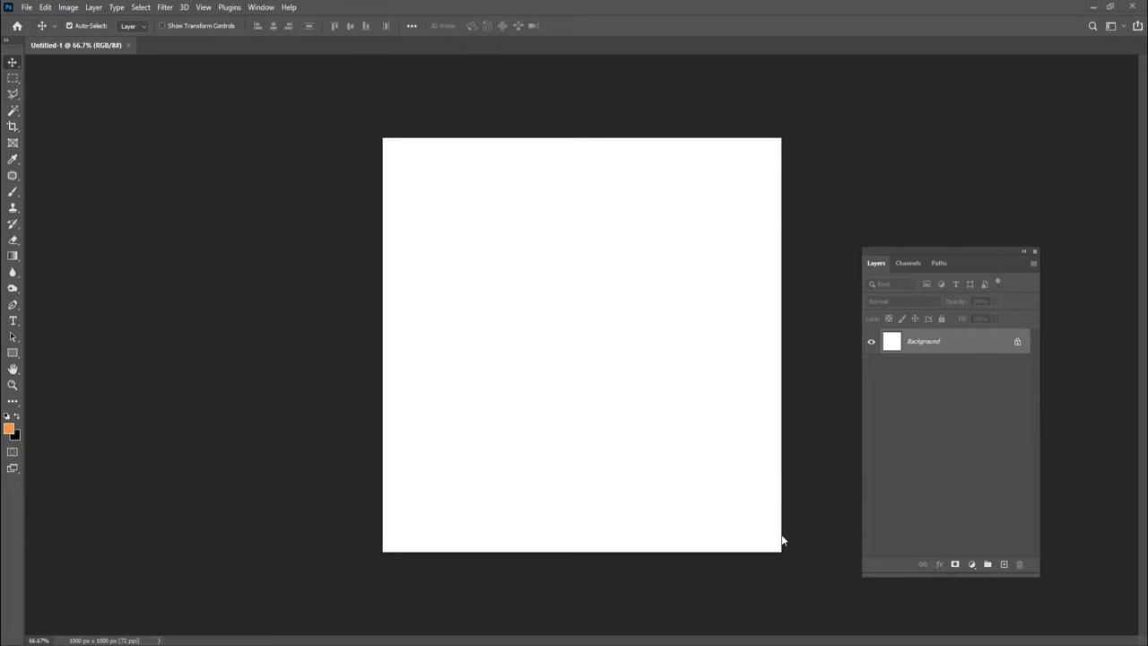
Dismiss the New Document dialog without creating a file, then show the marquee tool choices.
{"action": "left_click", "coordinate": [26, 9]}
{"action": "left_click", "coordinate": [54, 22]}
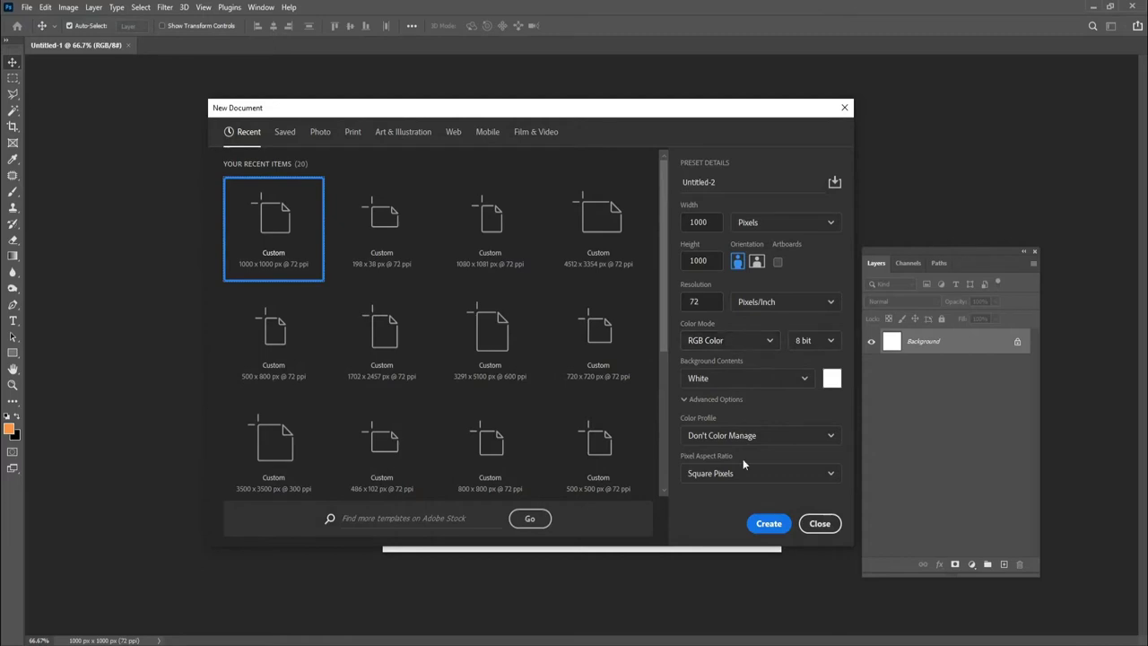
{"action": "left_click", "coordinate": [820, 523]}
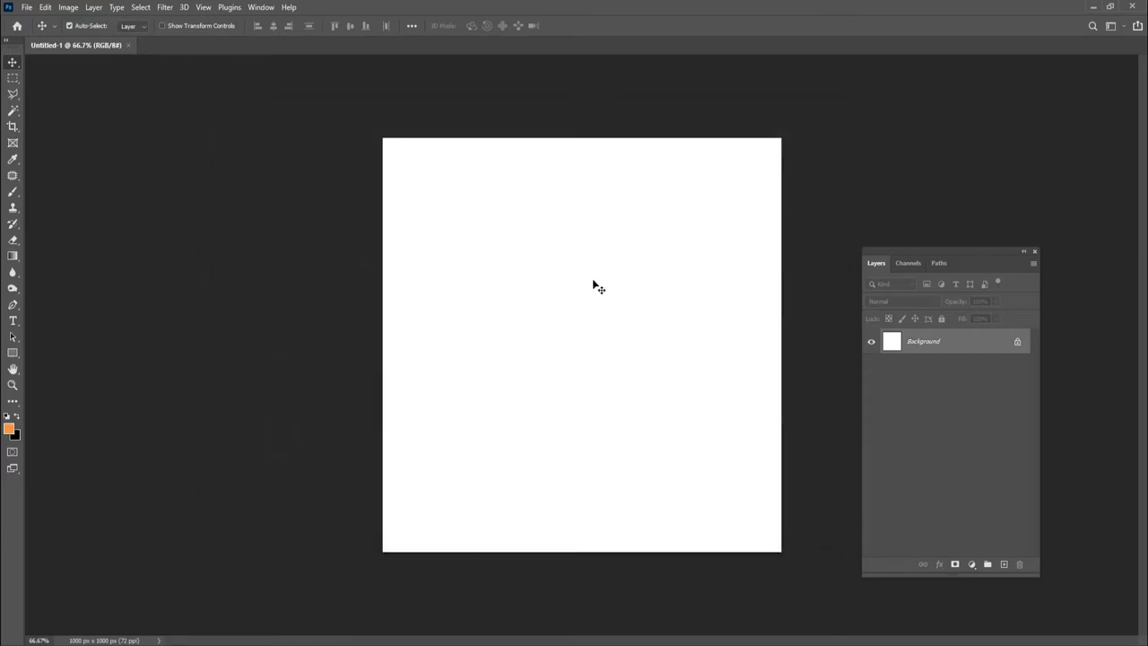
{"action": "left_click", "coordinate": [12, 78]}
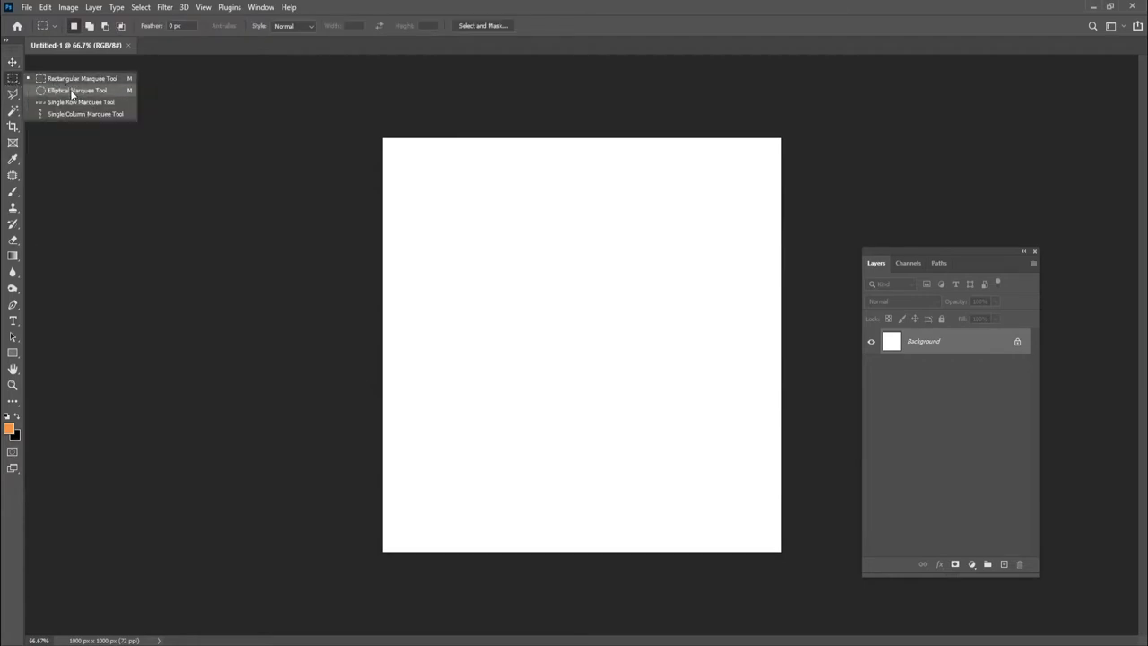
Add Layer 1 and draw a trial elliptical-marquee circle, then clear it.
{"action": "left_click", "coordinate": [72, 92]}
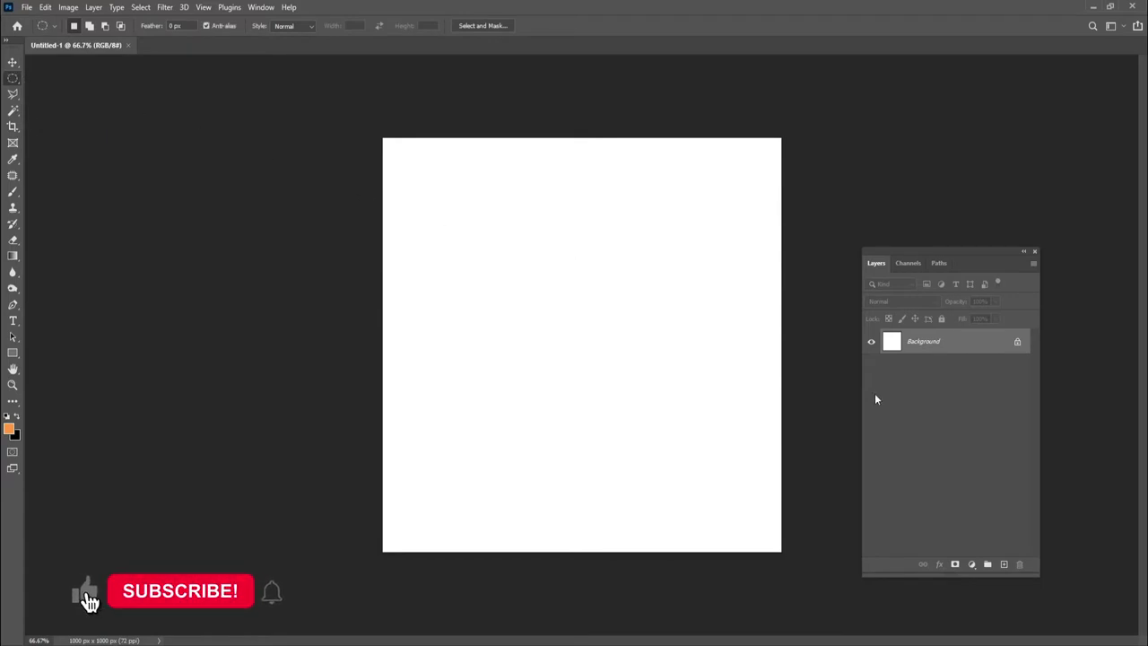
{"action": "left_click", "coordinate": [1003, 564]}
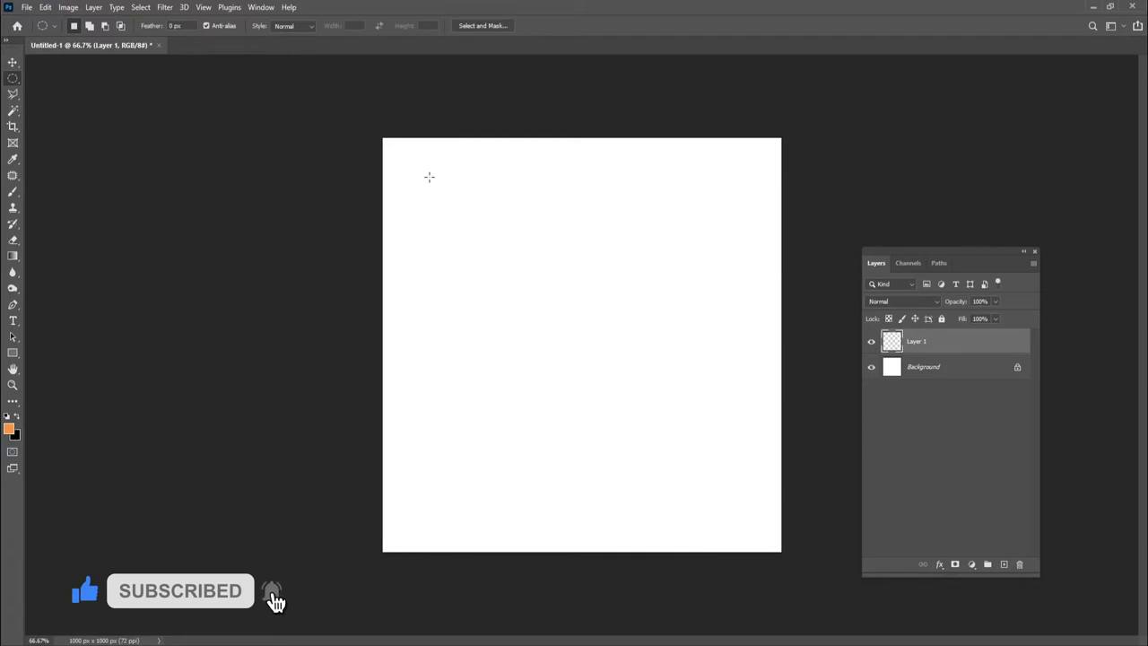
{"action": "mouse_move", "coordinate": [420, 165]}
{"action": "left_mouse_down"}
{"action": "mouse_move", "coordinate": [758, 395]}
{"action": "mouse_move", "coordinate": [1065, 554]}
{"action": "left_mouse_up"}
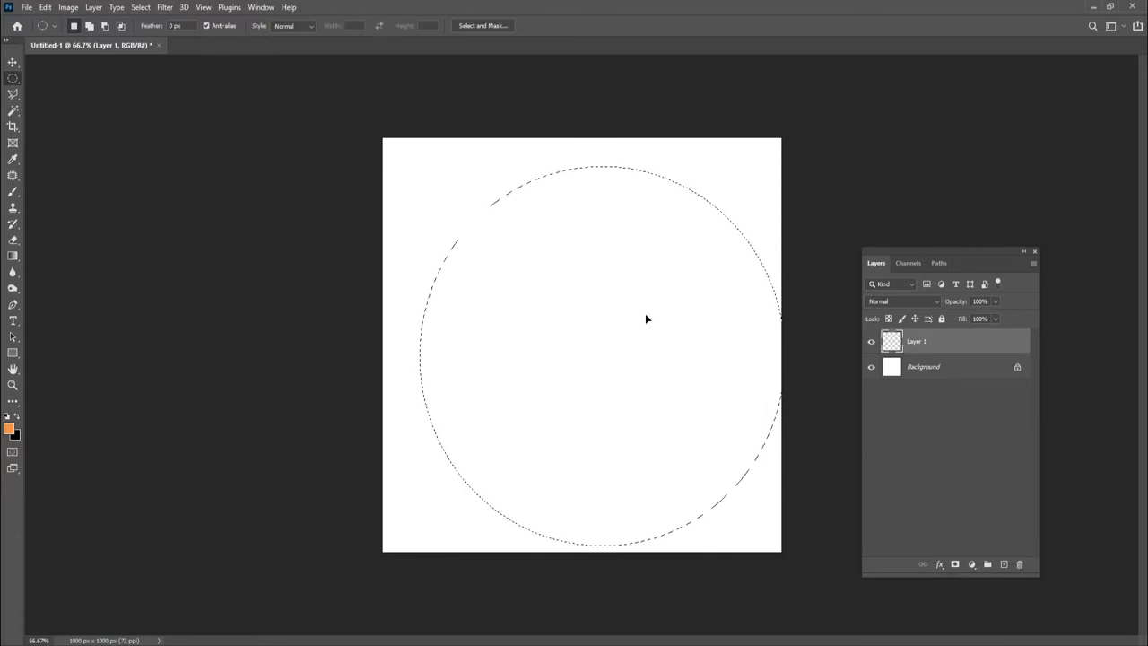
{"action": "left_click_drag", "start_coordinate": [646, 318], "coordinate": [627, 305]}
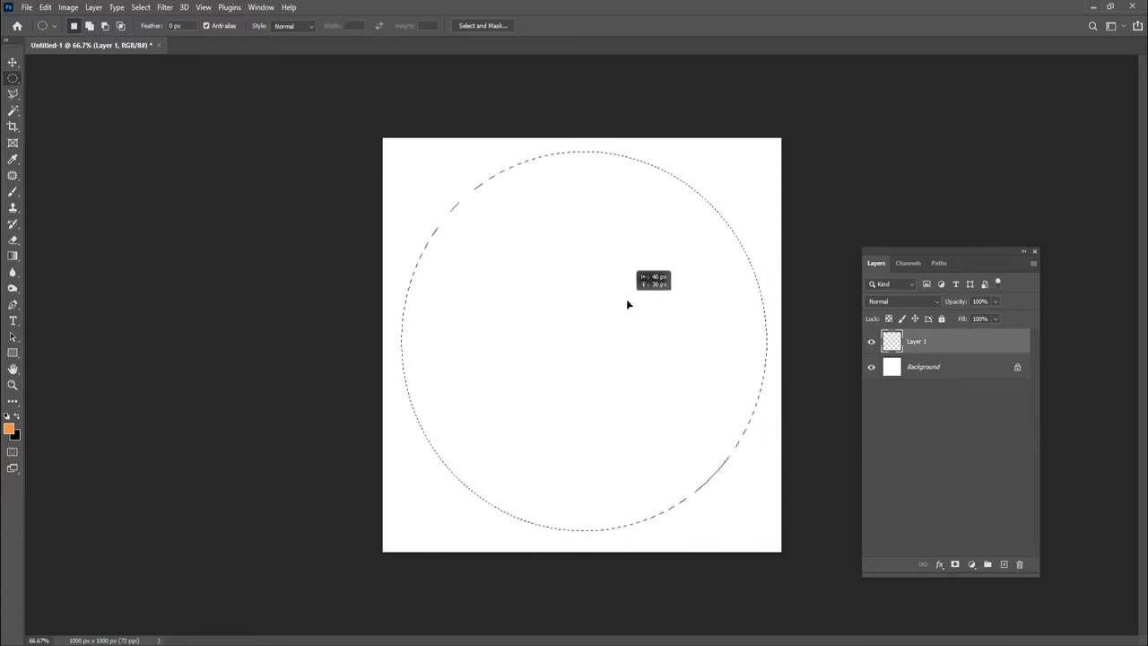
{"action": "left_click_drag", "start_coordinate": [627, 300], "coordinate": [628, 313]}
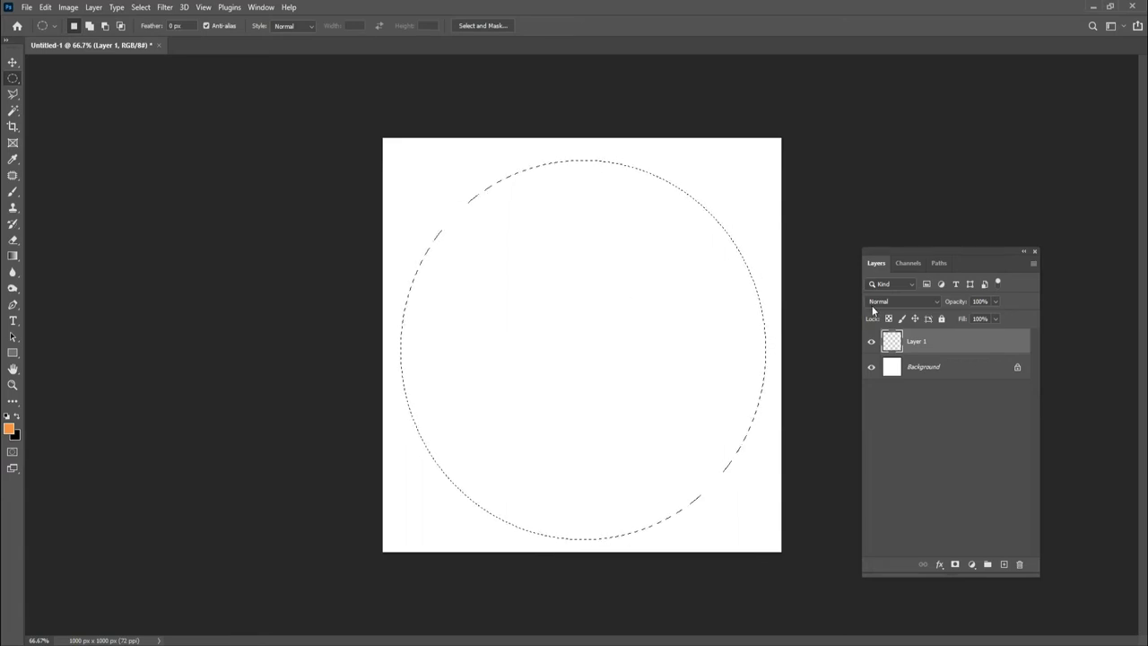
{"action": "left_click", "coordinate": [746, 169]}
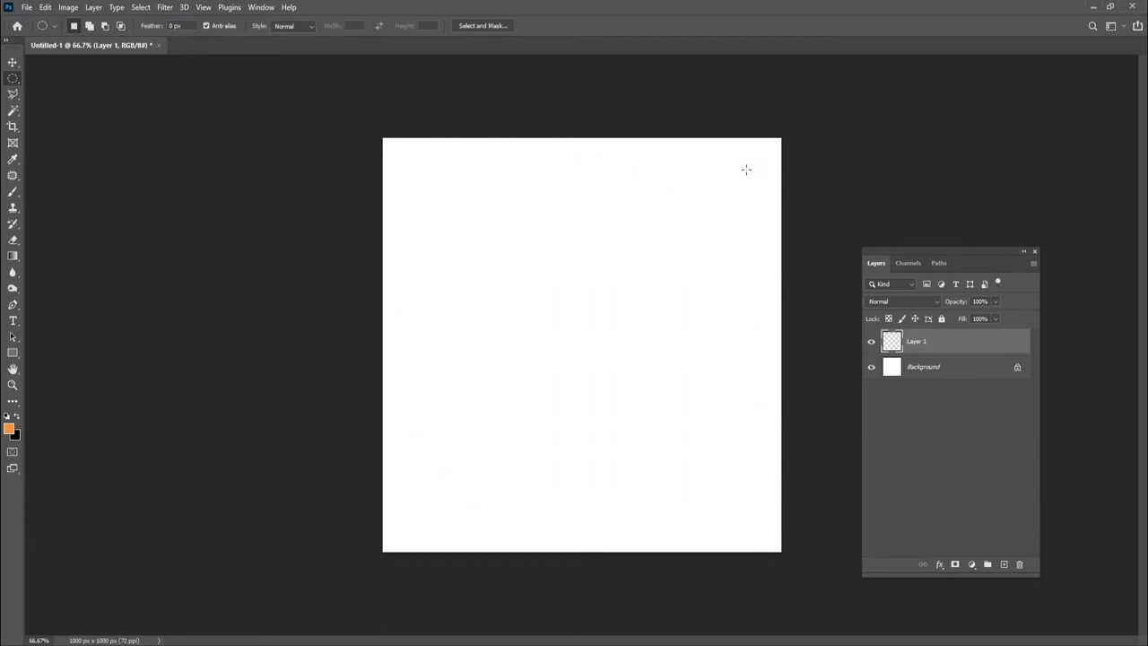
Draw a new large circular selection of about 860 px centred on the canvas.
{"action": "right_click", "coordinate": [12, 79]}
{"action": "left_click", "coordinate": [76, 90]}
{"action": "left_click_drag", "start_coordinate": [417, 163], "coordinate": [1059, 552]}
{"action": "left_click_drag", "start_coordinate": [630, 321], "coordinate": [615, 315]}
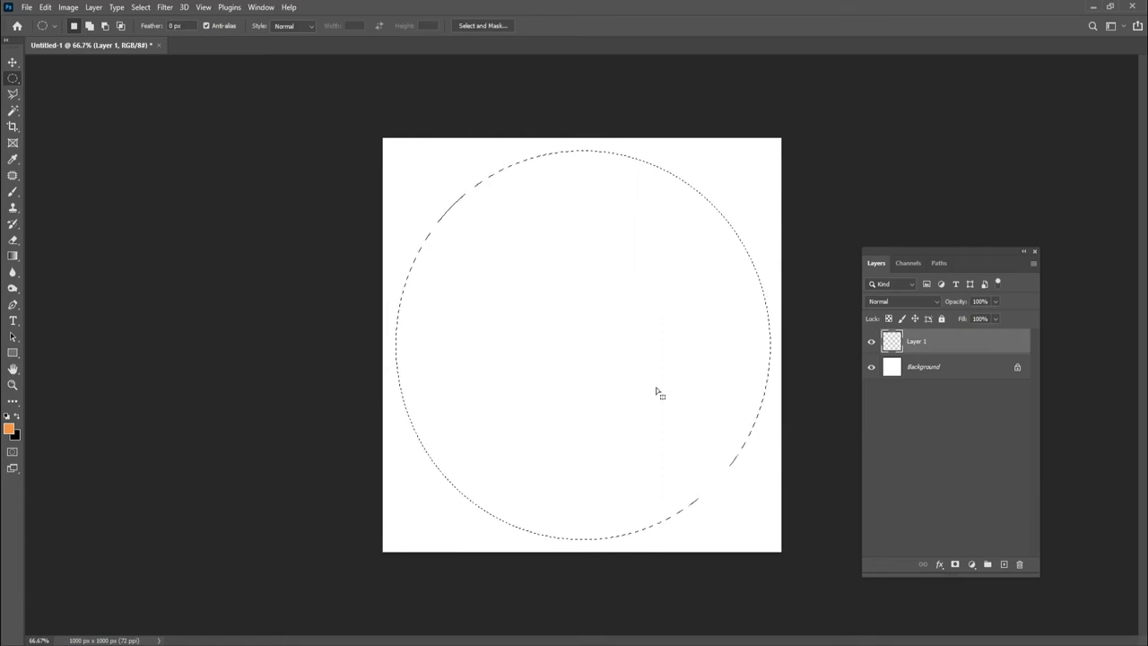
Set the foreground colour to pure red and fill the circular selection on Layer 1.
{"action": "left_click", "coordinate": [9, 431]}
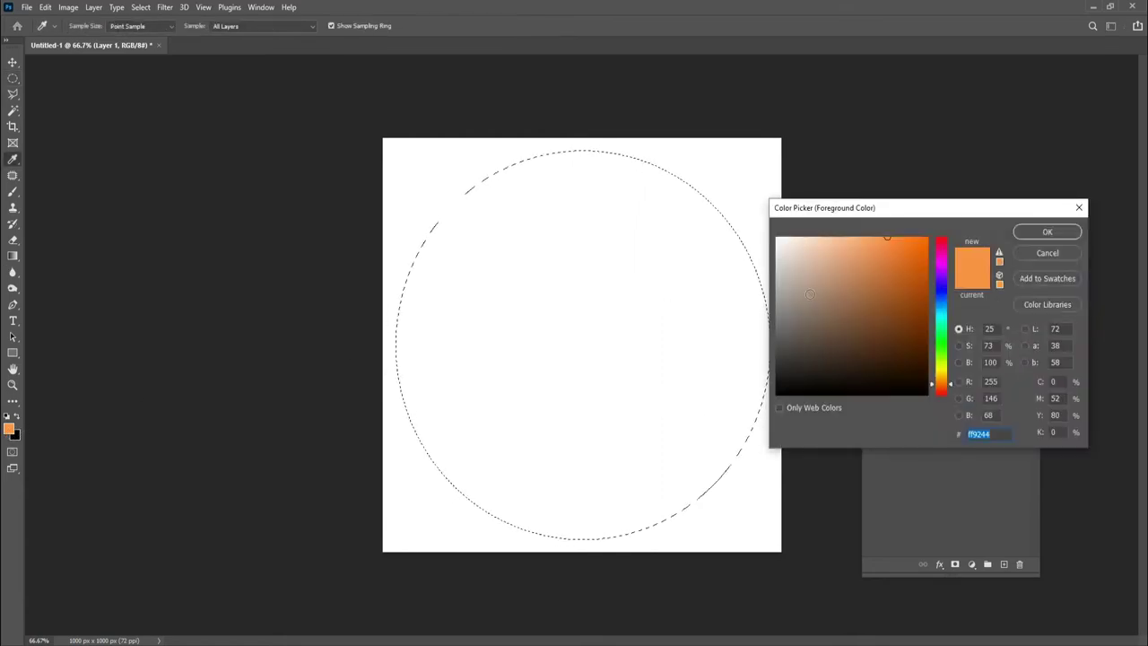
{"action": "left_click_drag", "start_coordinate": [949, 237], "coordinate": [940, 226]}
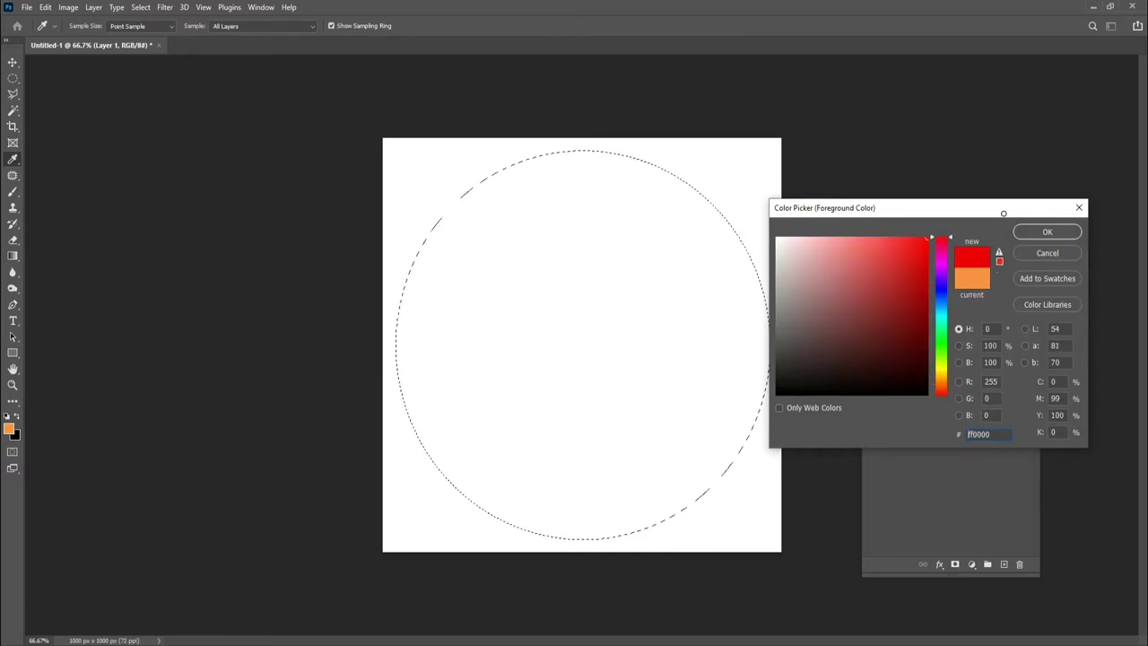
{"action": "left_click", "coordinate": [1066, 233]}
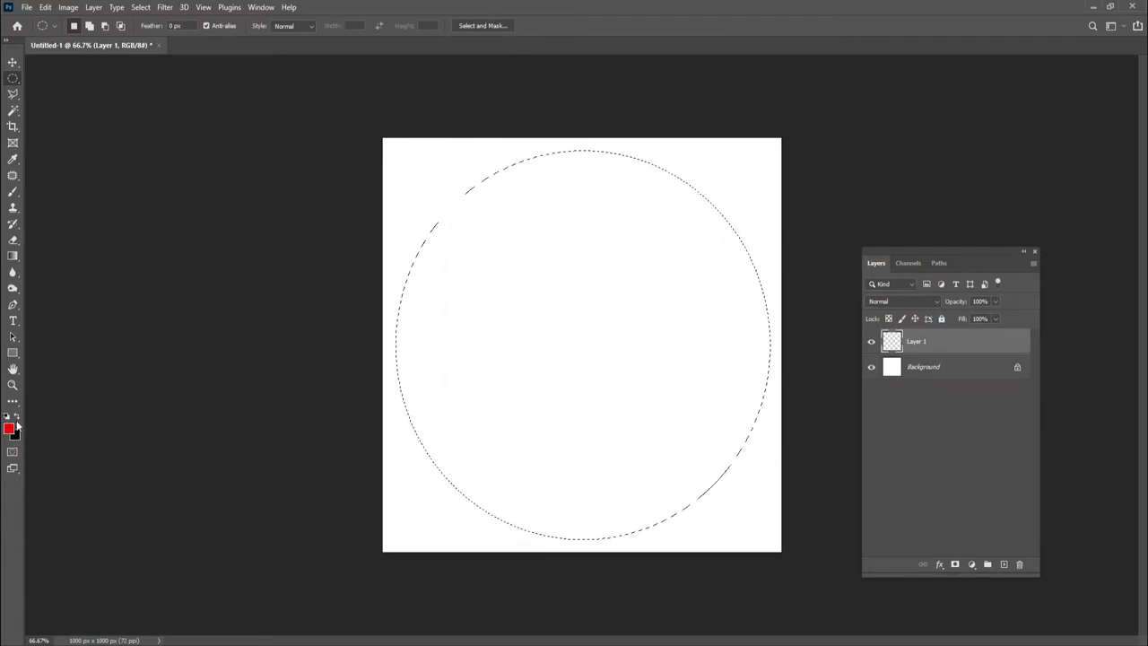
{"action": "key", "text": "alt+space"}
{"action": "key", "text": "Escape"}
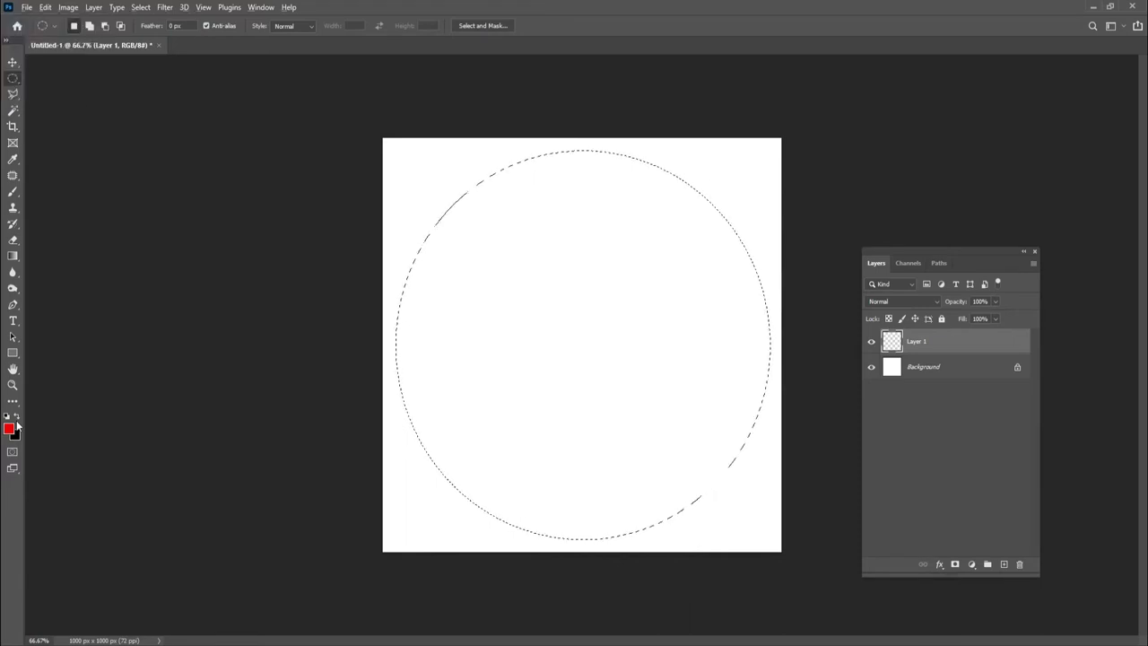
{"action": "key", "text": "alt+BackSpace"}
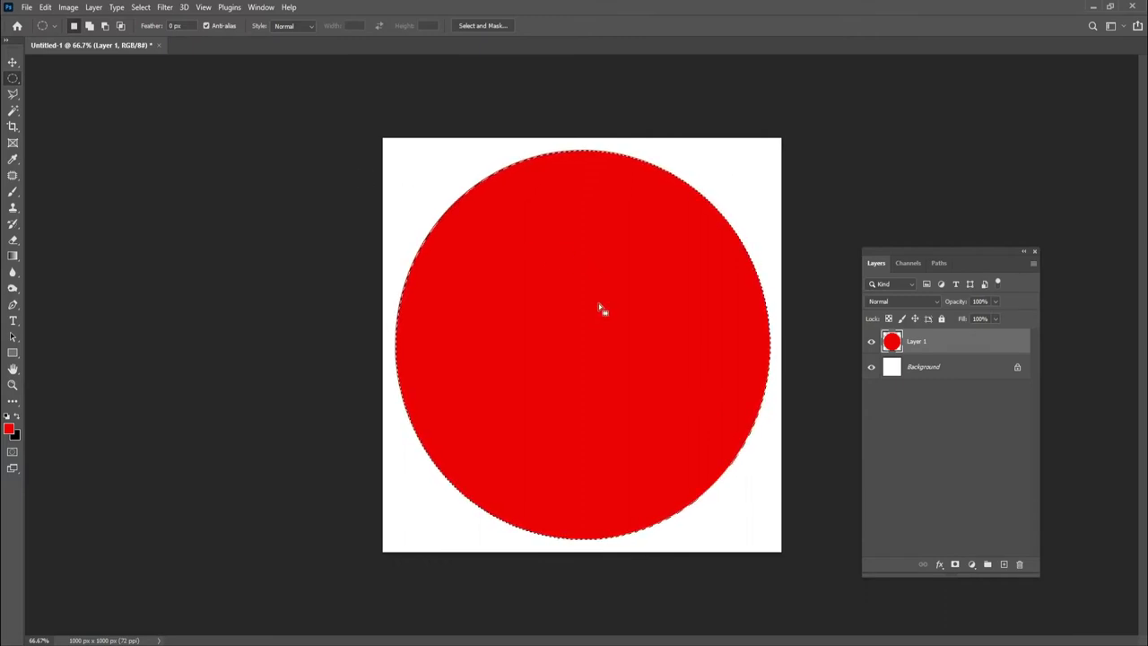
Shrink the circular selection to about 96.49% with Transform Selection, just inside the disc edge.
{"action": "right_click", "coordinate": [570, 258]}
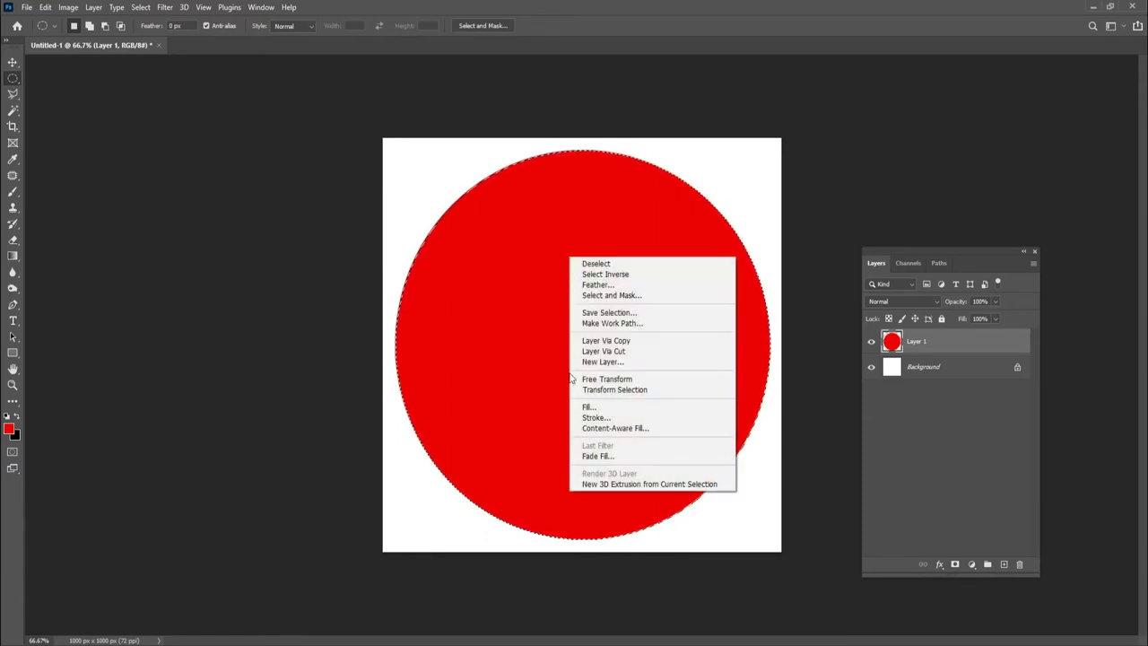
{"action": "left_click", "coordinate": [644, 392]}
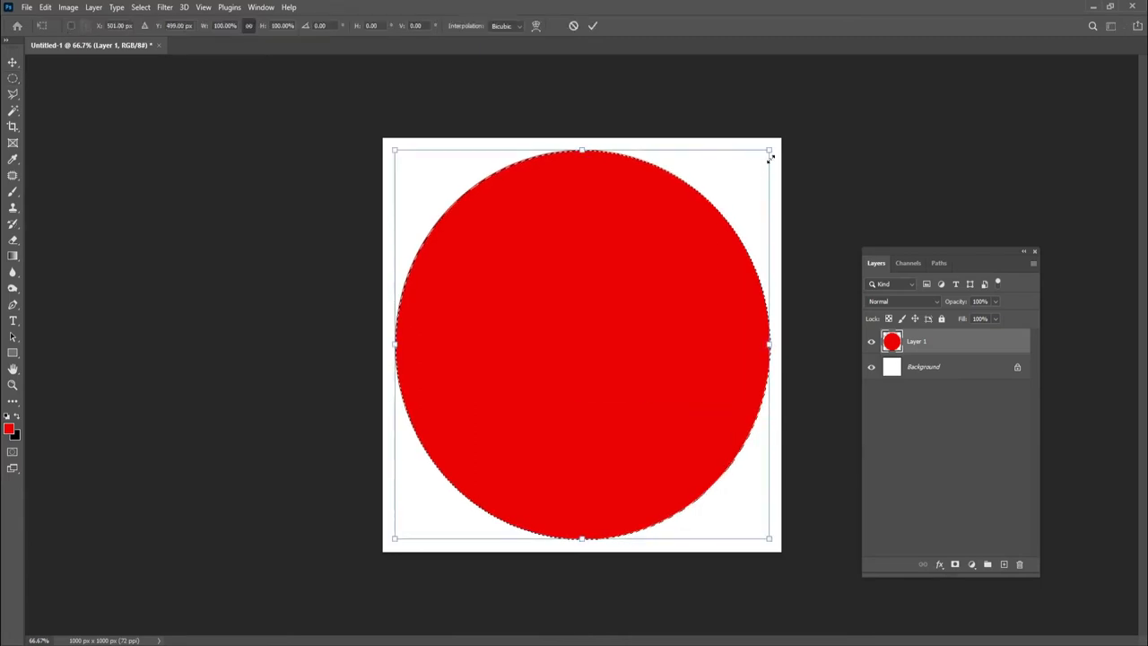
{"action": "left_click_drag", "start_coordinate": [777, 151], "coordinate": [764, 148]}
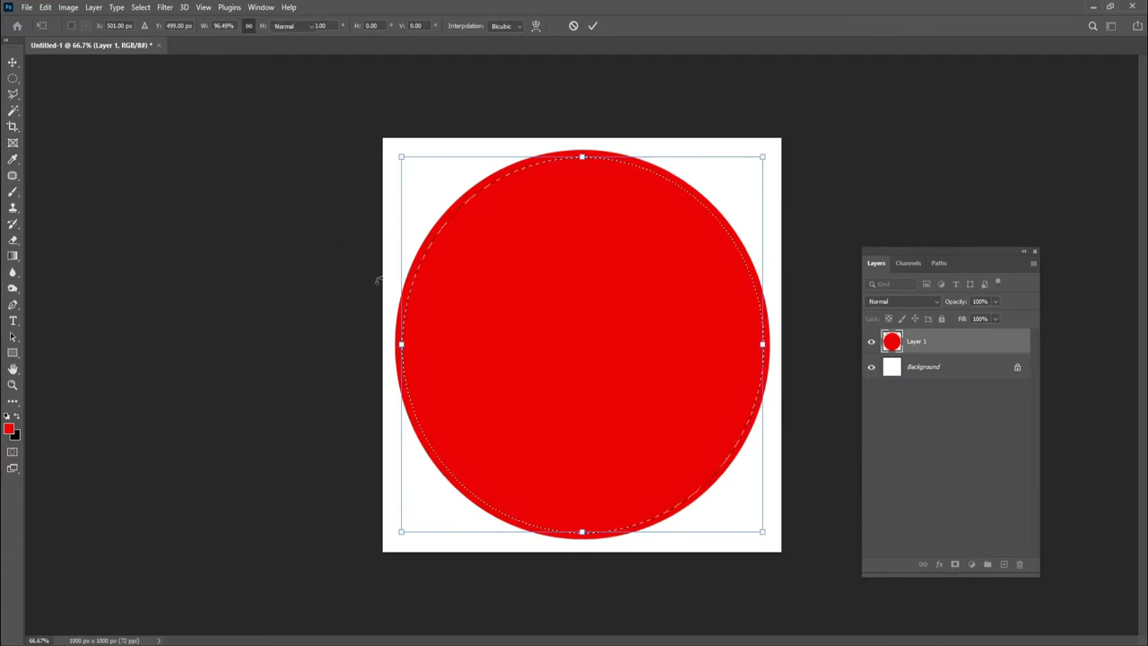
{"action": "key", "text": "Return"}
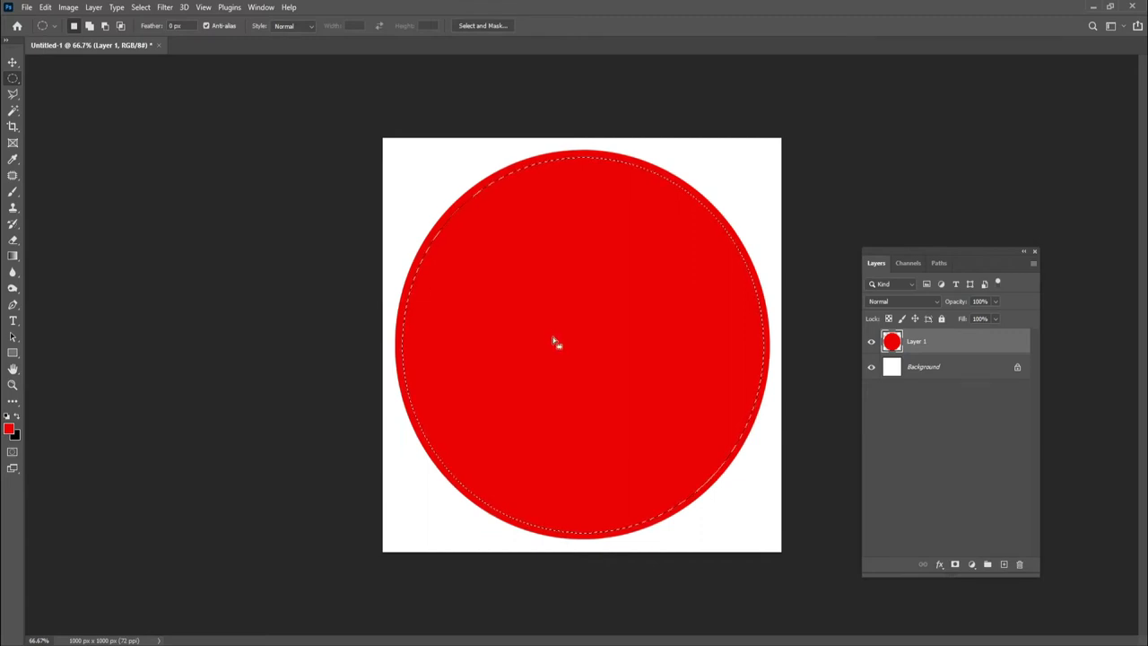
On a new Layer 2, set the background colour to white and fill the selection white.
{"action": "left_click", "coordinate": [1004, 564]}
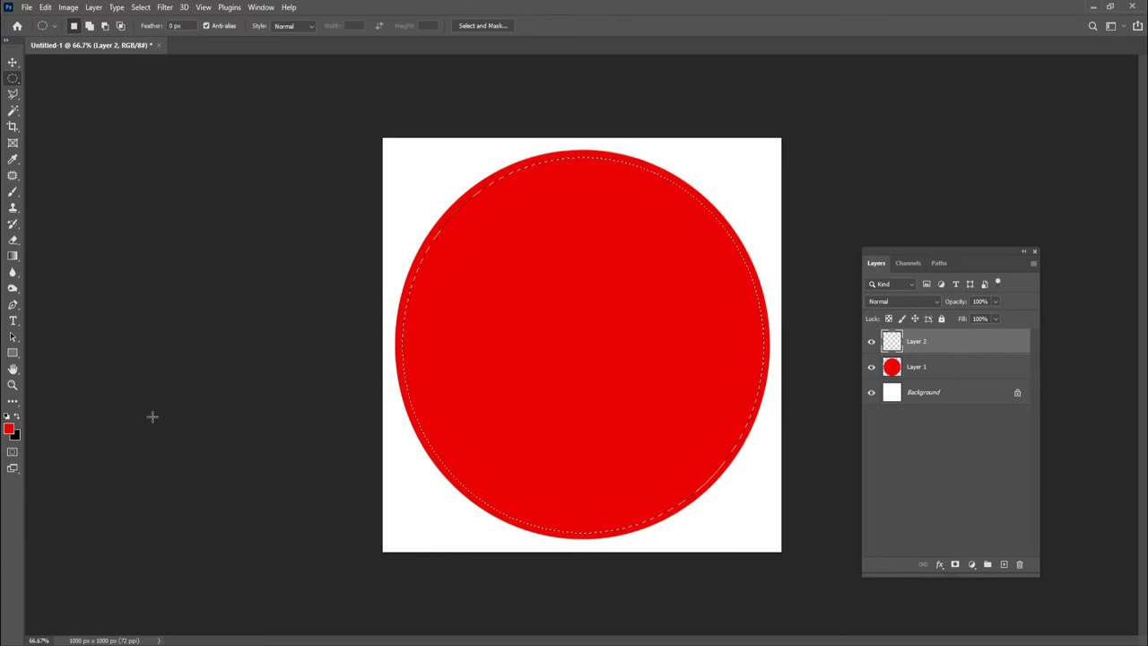
{"action": "left_click", "coordinate": [15, 439]}
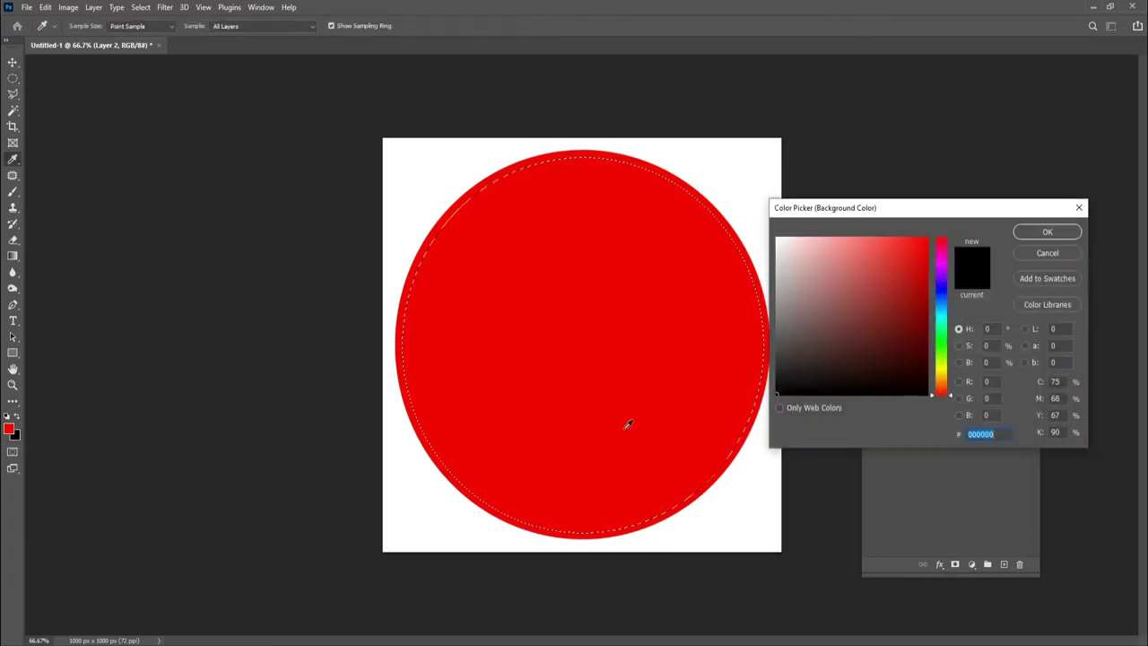
{"action": "left_click", "coordinate": [741, 225]}
{"action": "left_click", "coordinate": [1040, 232]}
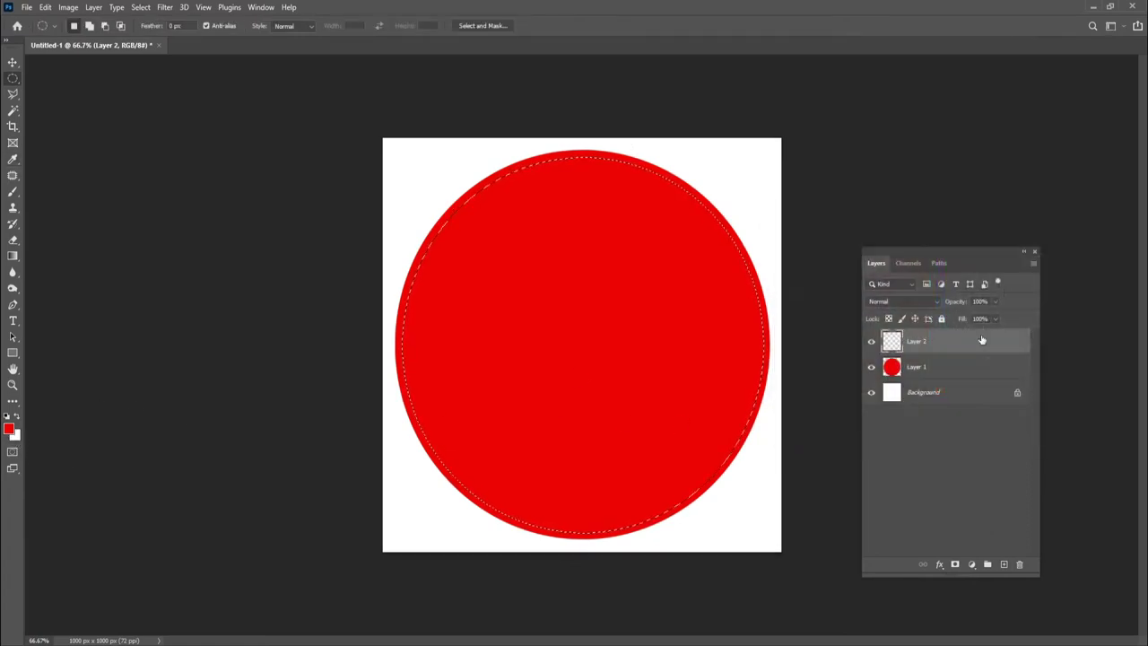
{"action": "key", "text": "ctrl+BackSpace"}
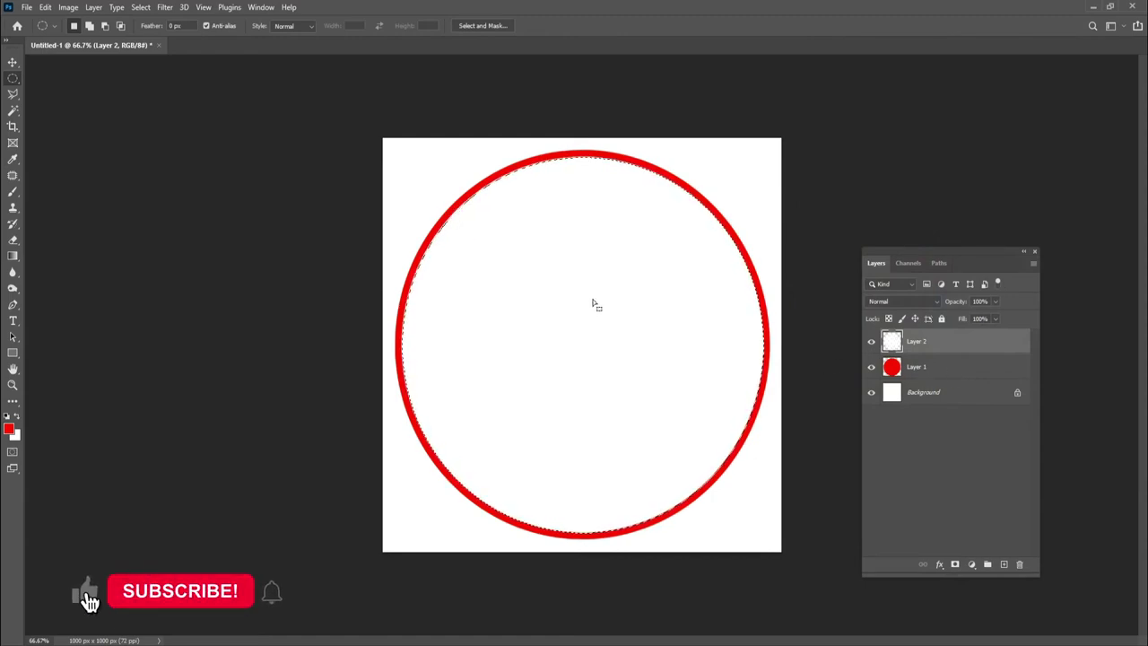
Shrink the selection slightly and fill it red, leaving a thin white ring.
{"action": "right_click", "coordinate": [558, 260]}
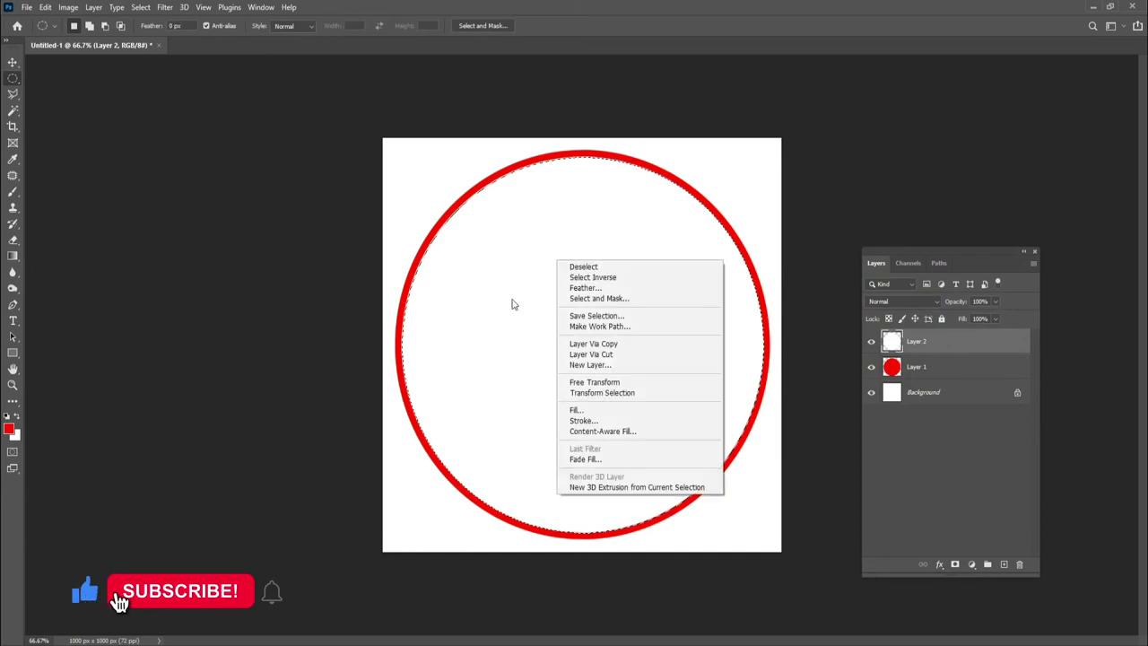
{"action": "left_click", "coordinate": [674, 398]}
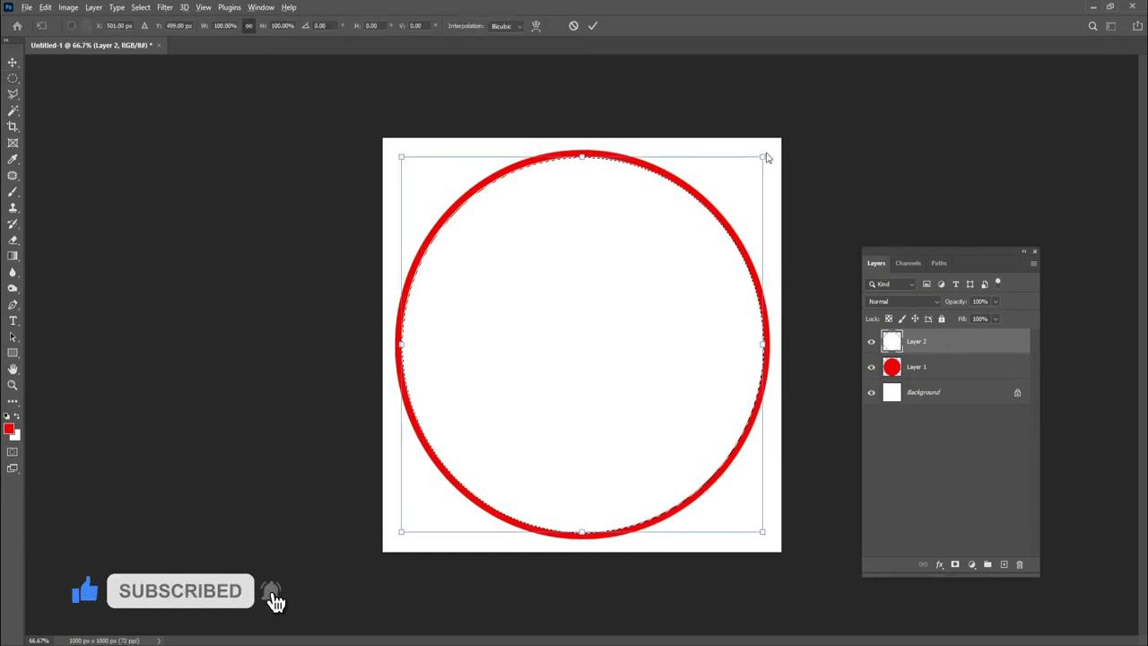
{"action": "mouse_move", "coordinate": [765, 160]}
{"action": "left_mouse_down"}
{"action": "mouse_move", "coordinate": [754, 175]}
{"action": "mouse_move", "coordinate": [767, 158]}
{"action": "mouse_move", "coordinate": [758, 165]}
{"action": "left_mouse_up"}
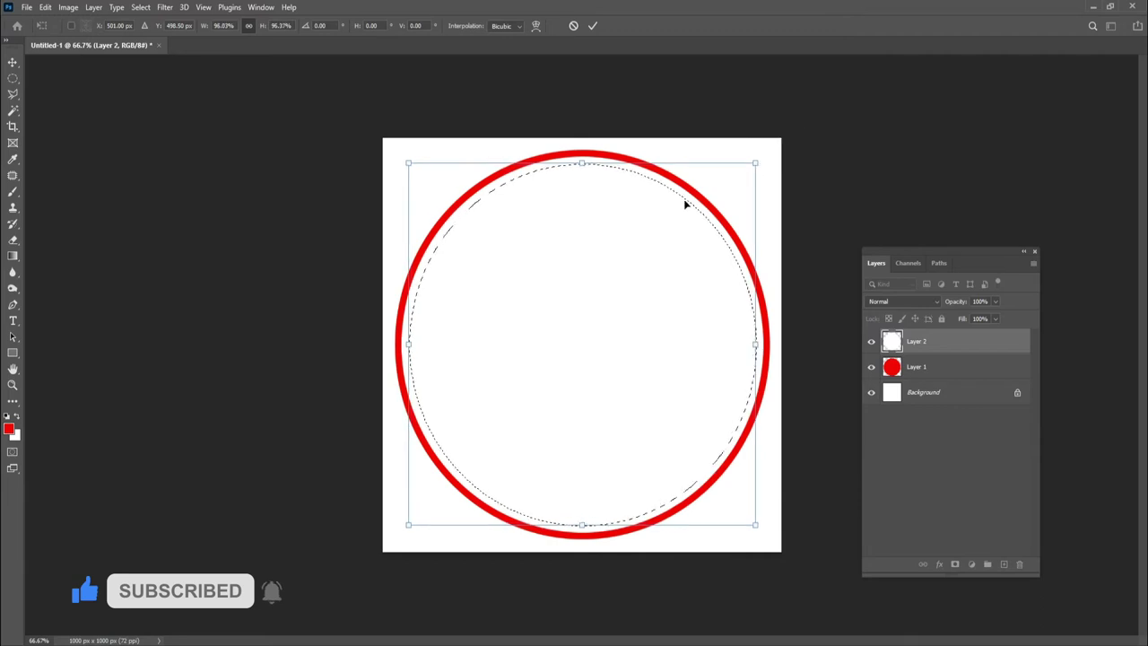
{"action": "key", "text": "Return"}
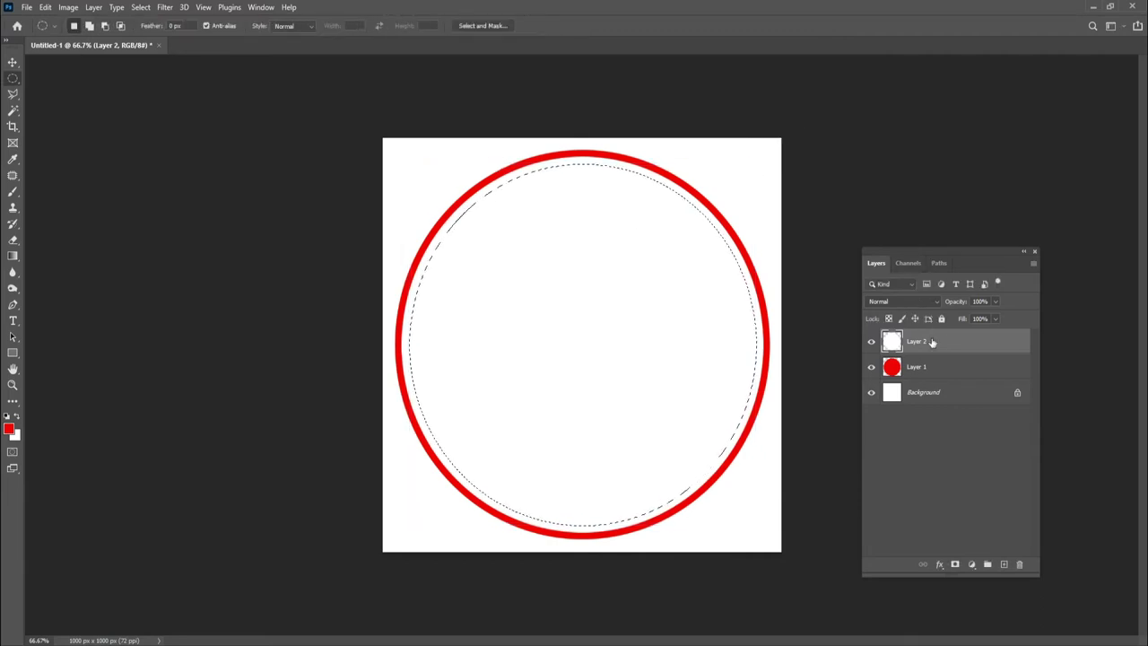
{"action": "key", "text": "alt+BackSpace"}
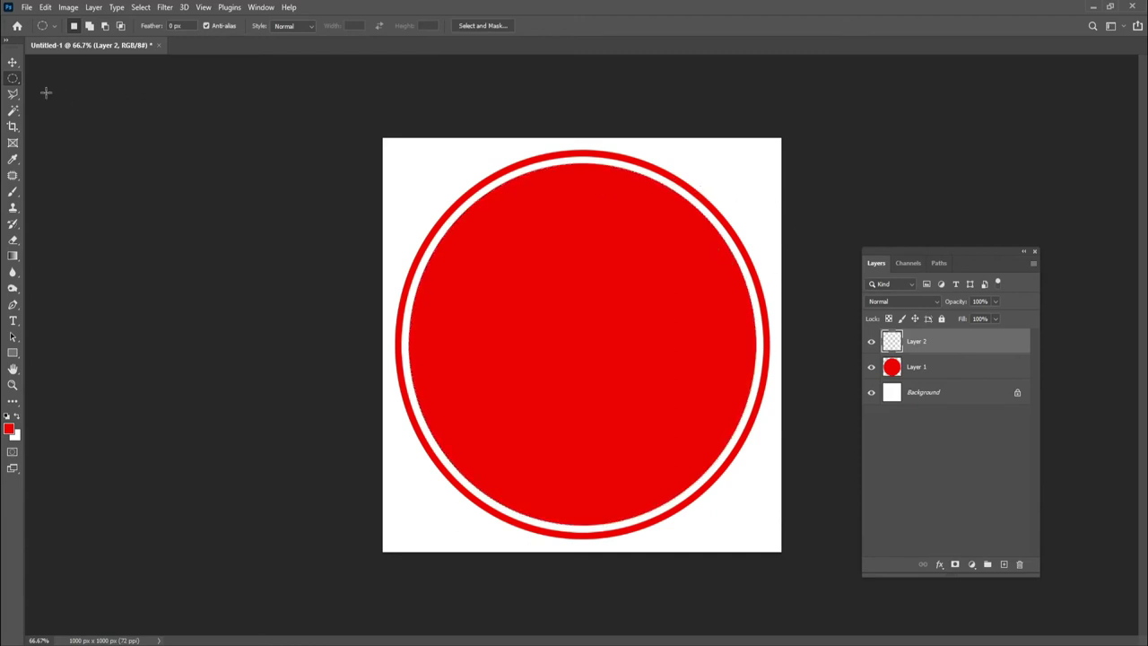
Fill a rectangle over the ring's top-right quarter with red, then deselect.
{"action": "right_click", "coordinate": [12, 81]}
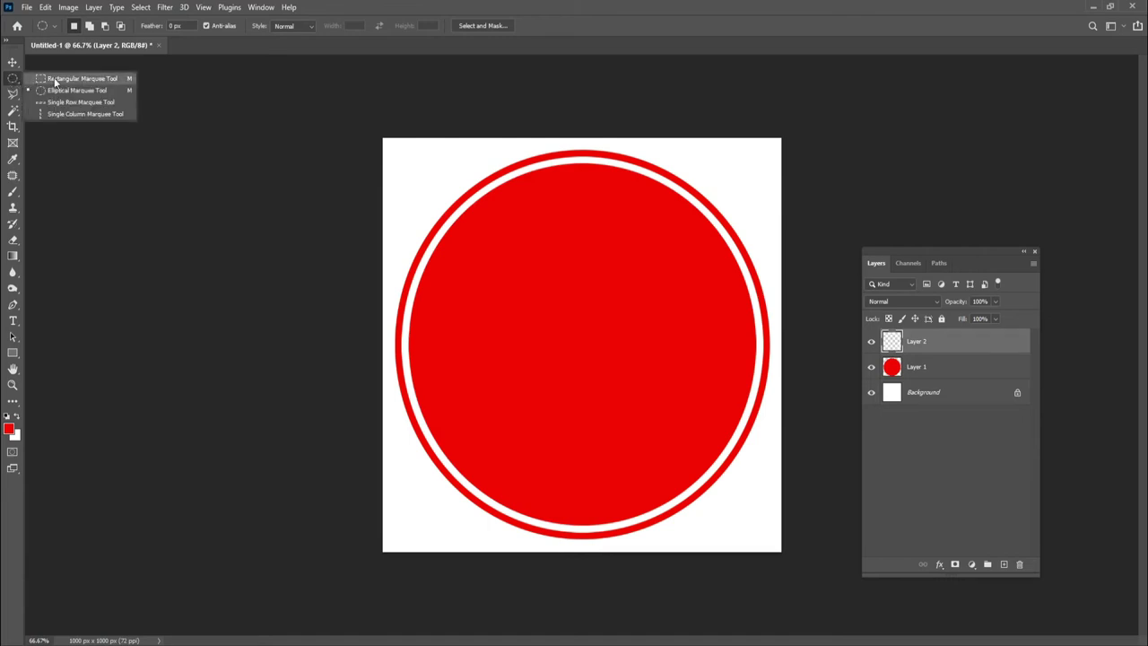
{"action": "left_click", "coordinate": [88, 79]}
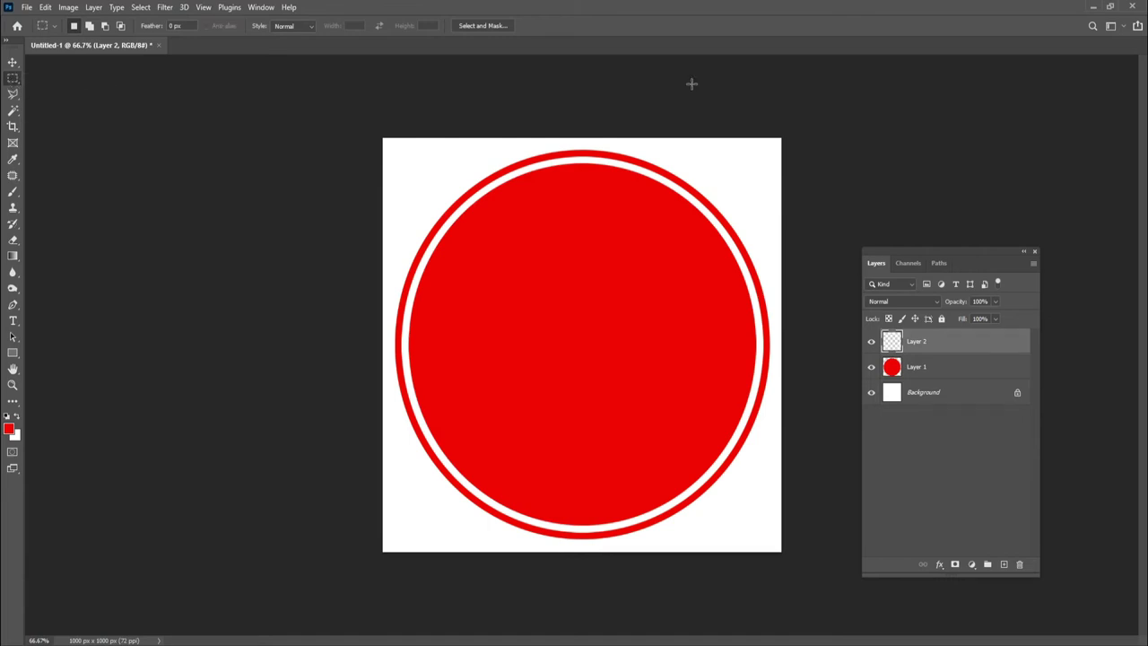
{"action": "mouse_move", "coordinate": [592, 138]}
{"action": "left_mouse_down"}
{"action": "mouse_move", "coordinate": [949, 407]}
{"action": "mouse_move", "coordinate": [953, 395]}
{"action": "left_mouse_up"}
{"action": "mouse_move", "coordinate": [712, 239]}
{"action": "left_mouse_down"}
{"action": "mouse_move", "coordinate": [698, 217]}
{"action": "mouse_move", "coordinate": [701, 185]}
{"action": "left_mouse_up"}
{"action": "key", "text": "alt+BackSpace"}
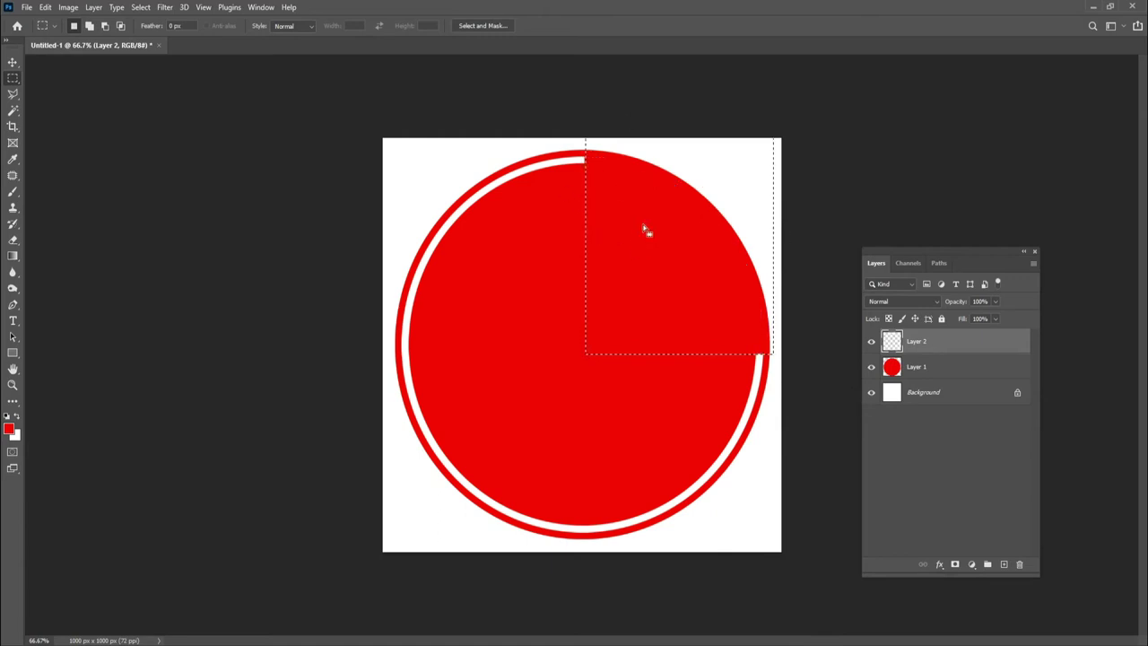
{"action": "key", "text": "ctrl+d"}
On a new Layer 3, fill a thin tall rectangle white and move it up to the ring's opening.
{"action": "left_click", "coordinate": [1004, 565]}
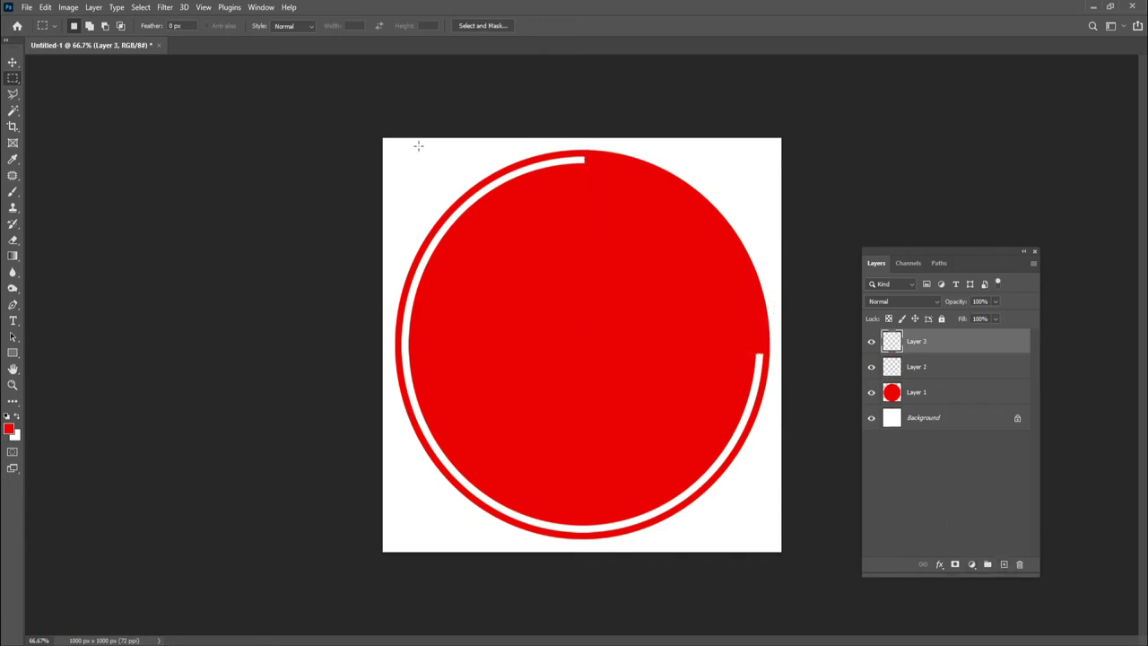
{"action": "right_click", "coordinate": [17, 78]}
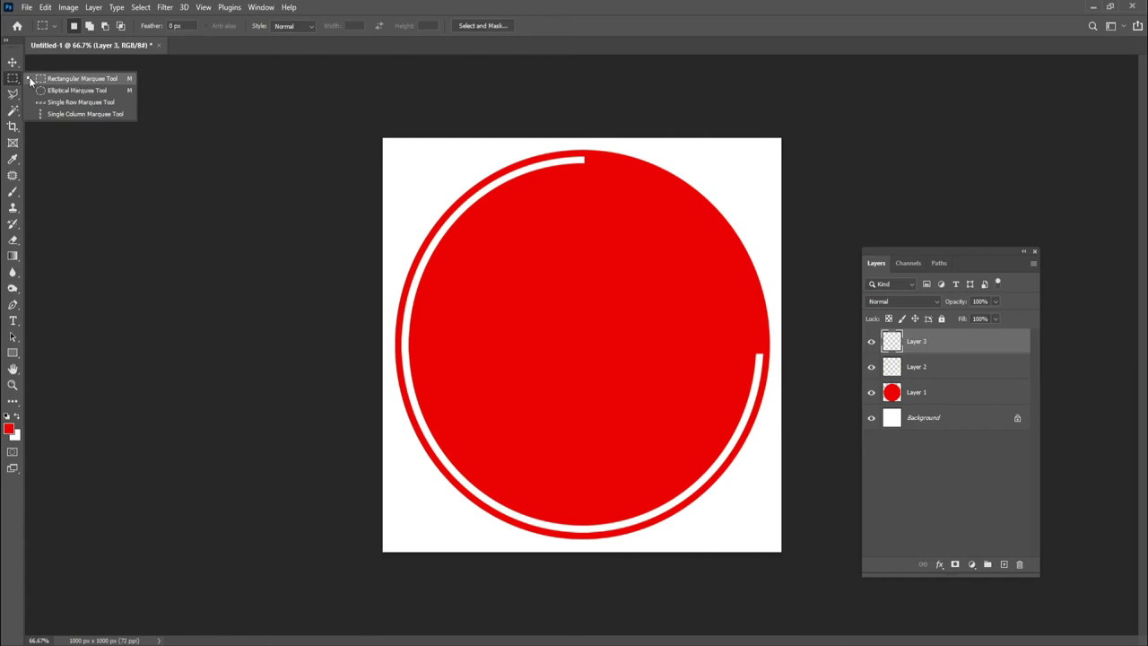
{"action": "left_click", "coordinate": [77, 78]}
{"action": "left_click_drag", "start_coordinate": [547, 204], "coordinate": [558, 510]}
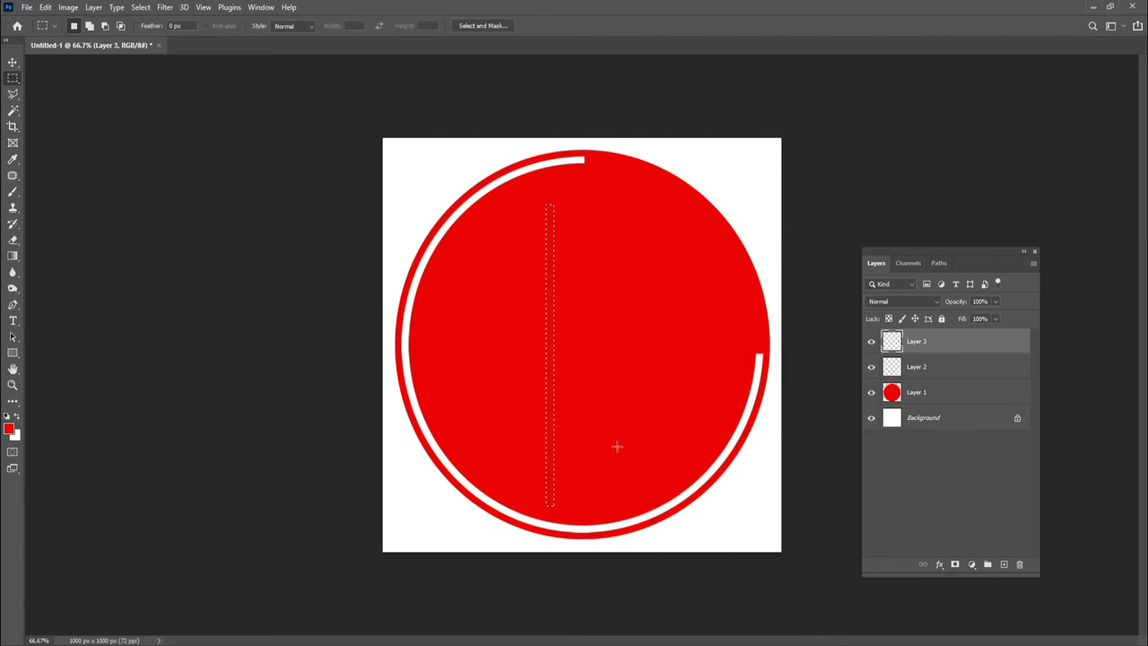
{"action": "key", "text": "ctrl+BackSpace"}
{"action": "key", "text": "ctrl+d"}
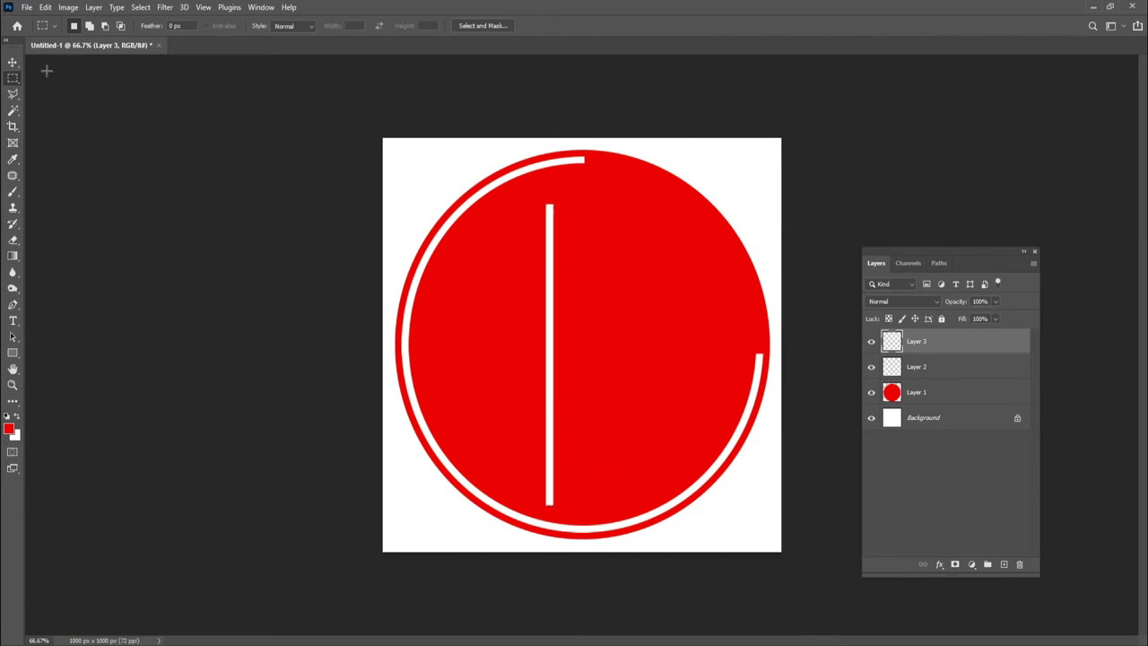
{"action": "left_click", "coordinate": [11, 62]}
{"action": "left_click_drag", "start_coordinate": [555, 223], "coordinate": [583, 192]}
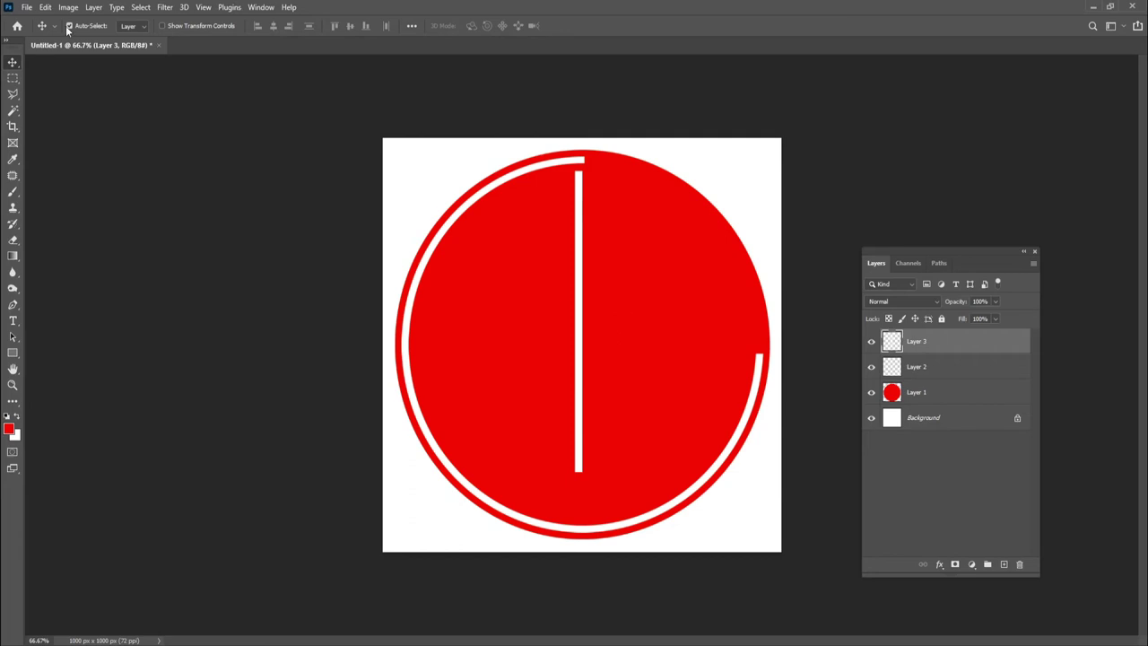
Shorten the white bar from its bottom end to about 91% of its height.
{"action": "left_click", "coordinate": [45, 7]}
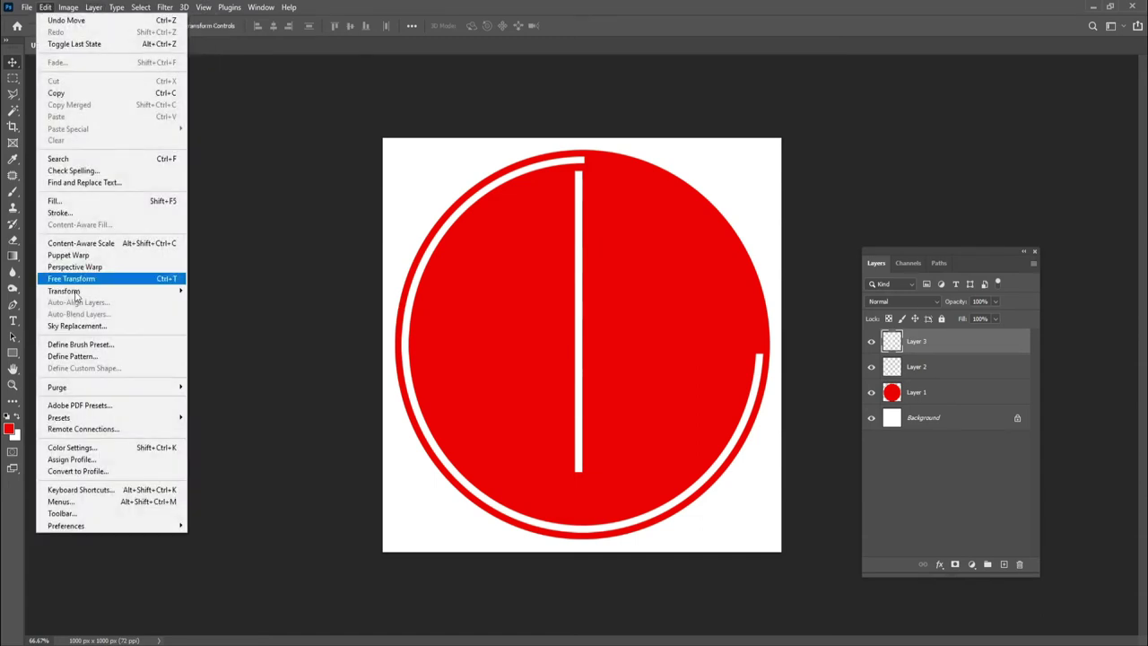
{"action": "left_click", "coordinate": [485, 7]}
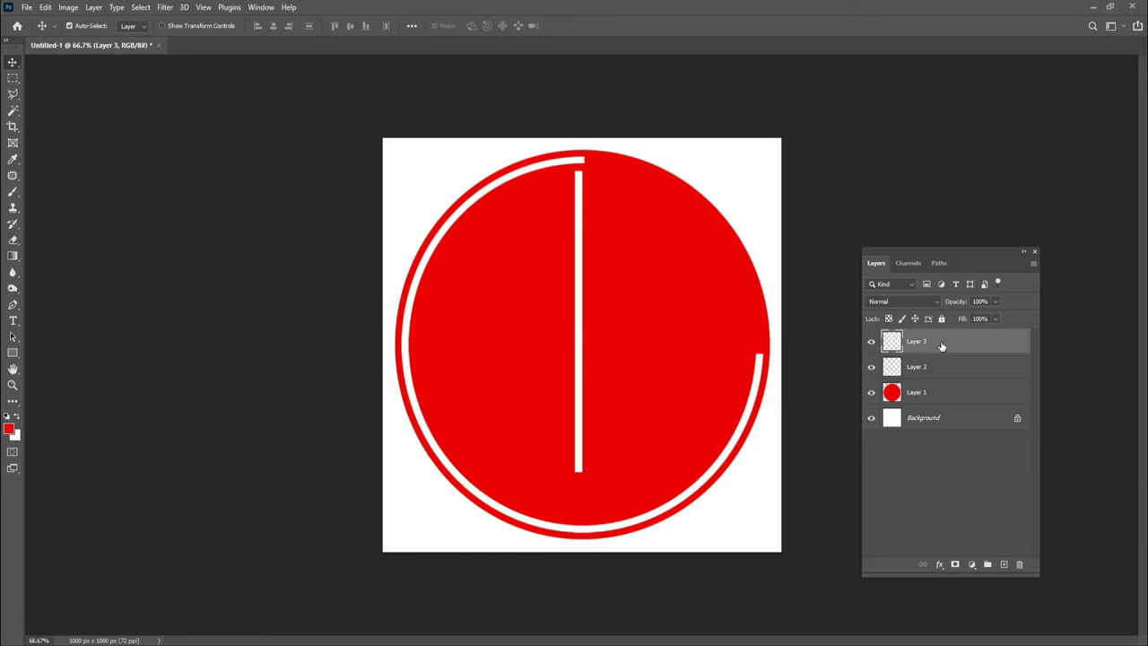
{"action": "key", "text": "ctrl+t"}
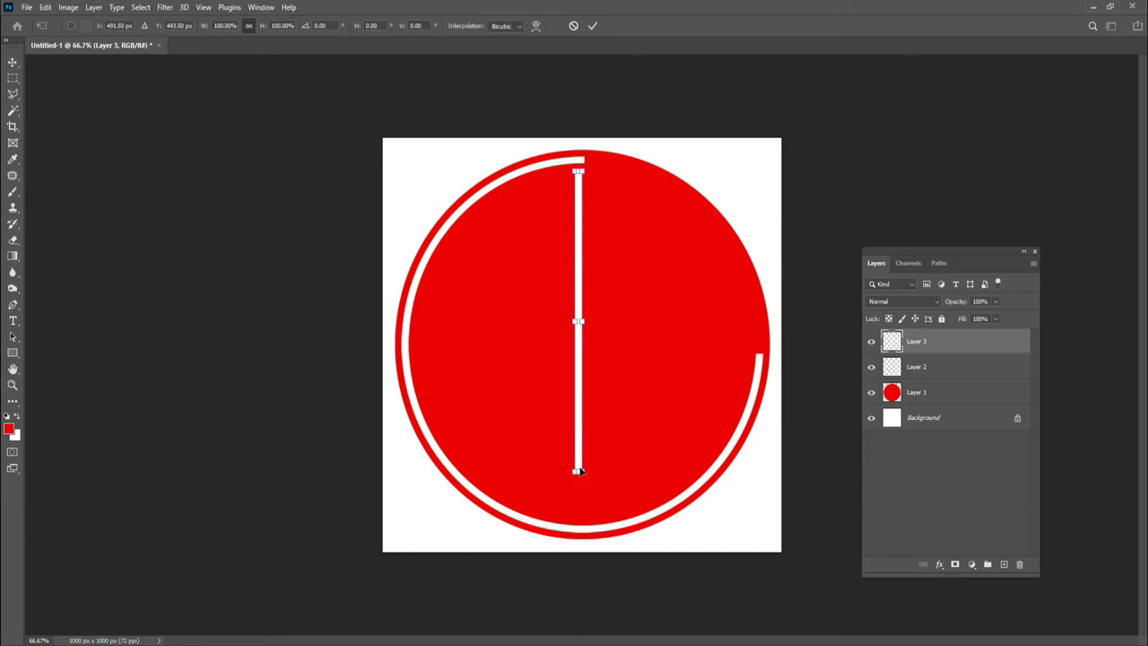
{"action": "left_click_drag", "start_coordinate": [582, 479], "coordinate": [581, 454]}
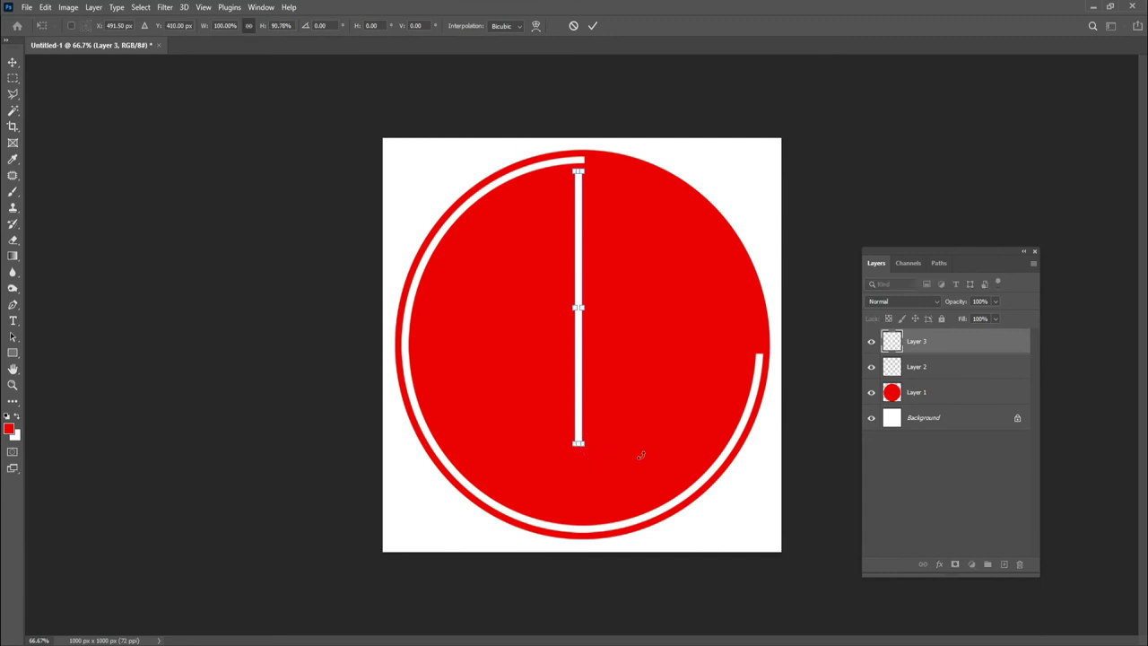
{"action": "key", "text": "Return"}
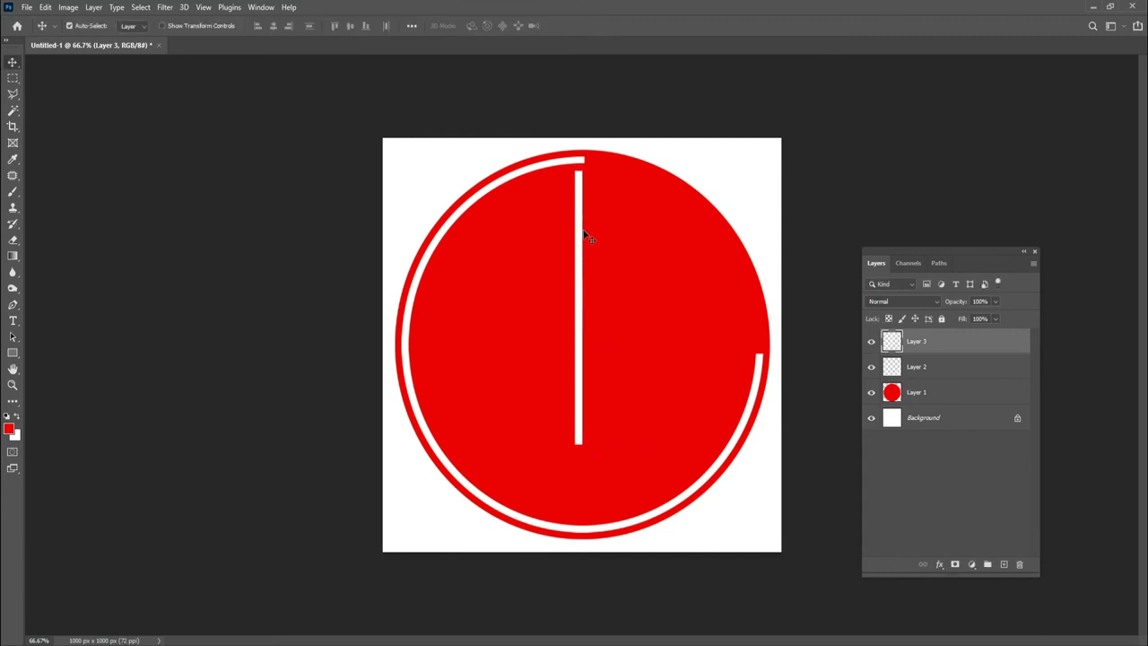
Nudge the white bar down, duplicate its layer, and move the copy beside it.
{"action": "left_click_drag", "start_coordinate": [578, 236], "coordinate": [578, 248]}
{"action": "left_click_drag", "start_coordinate": [992, 349], "coordinate": [1008, 567]}
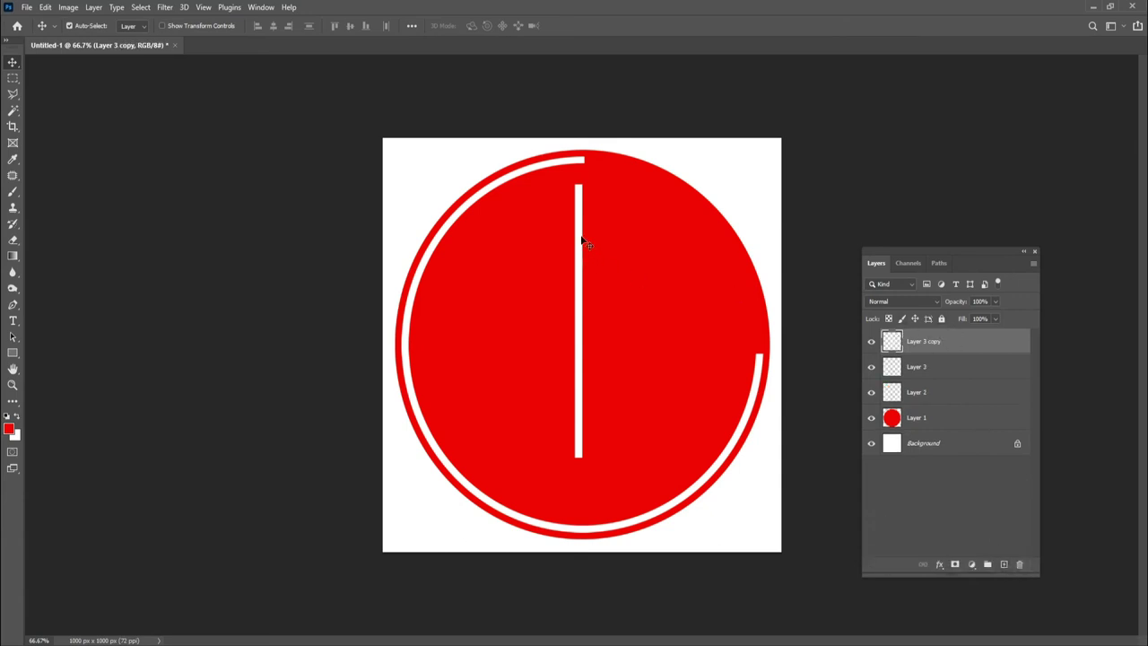
{"action": "left_click_drag", "start_coordinate": [581, 240], "coordinate": [608, 241]}
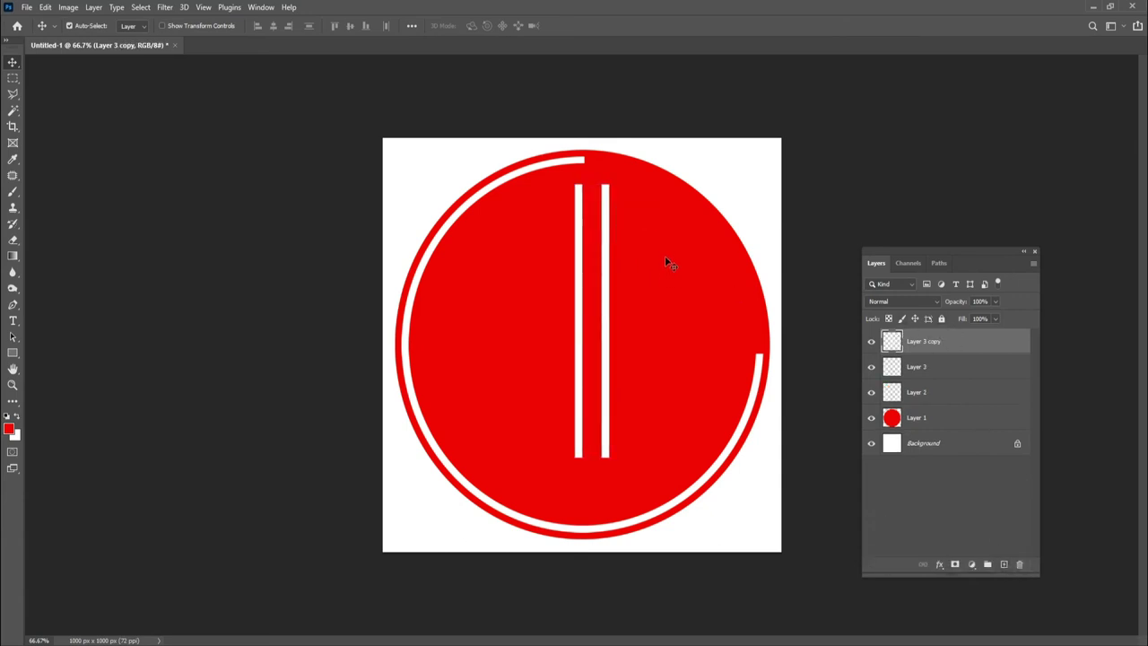
Scale the bar copy to about 47% height, rotate it 90°, and place it at the vertical bar's base.
{"action": "key", "text": "ctrl+t"}
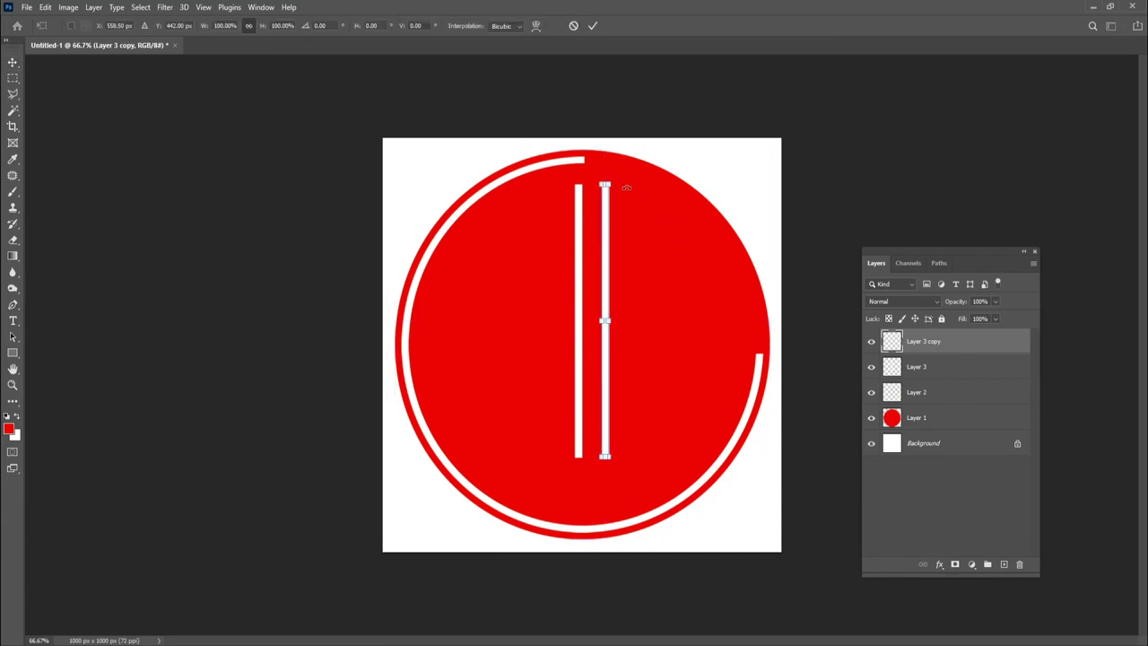
{"action": "left_click_drag", "start_coordinate": [607, 185], "coordinate": [608, 337]}
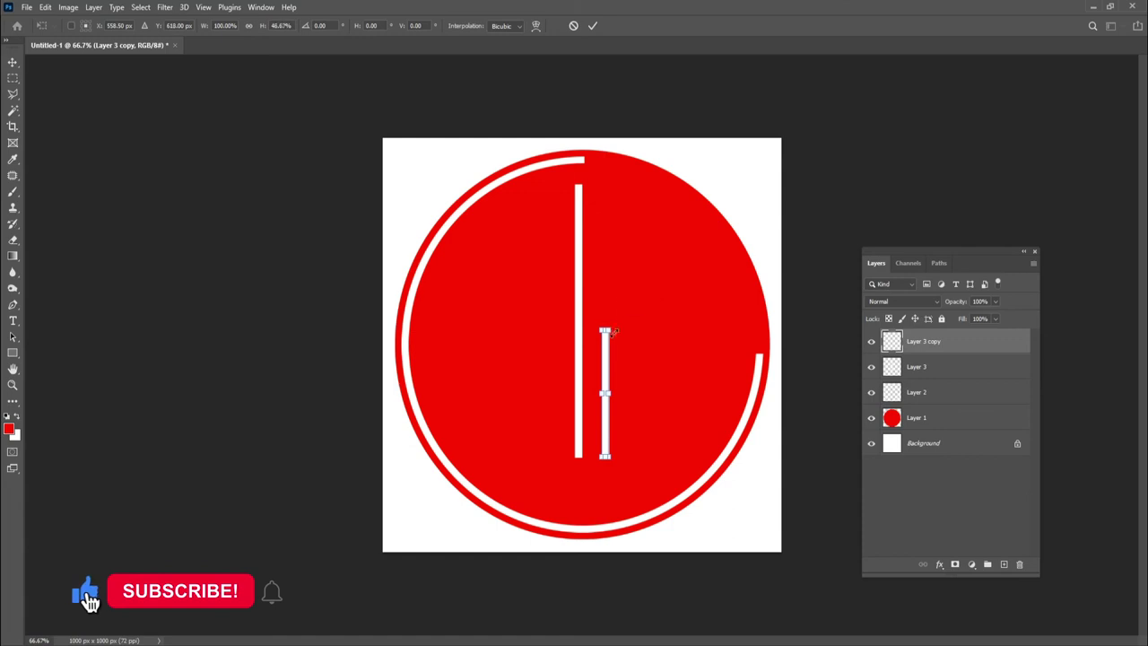
{"action": "left_click_drag", "start_coordinate": [607, 338], "coordinate": [606, 331]}
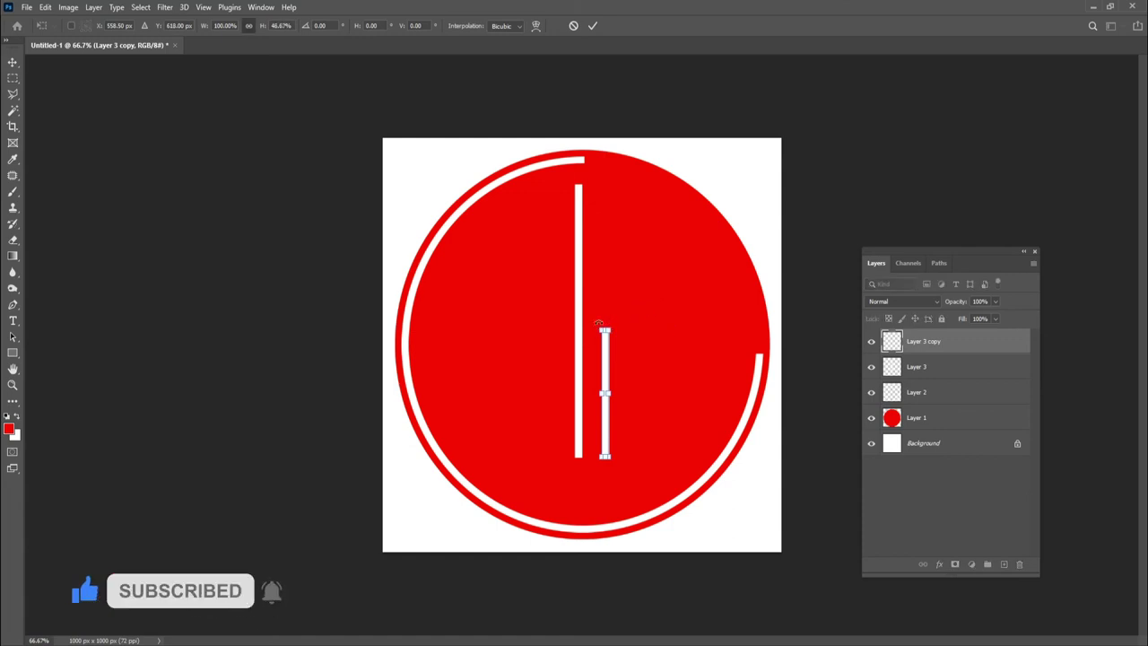
{"action": "left_click_drag", "start_coordinate": [606, 321], "coordinate": [687, 402]}
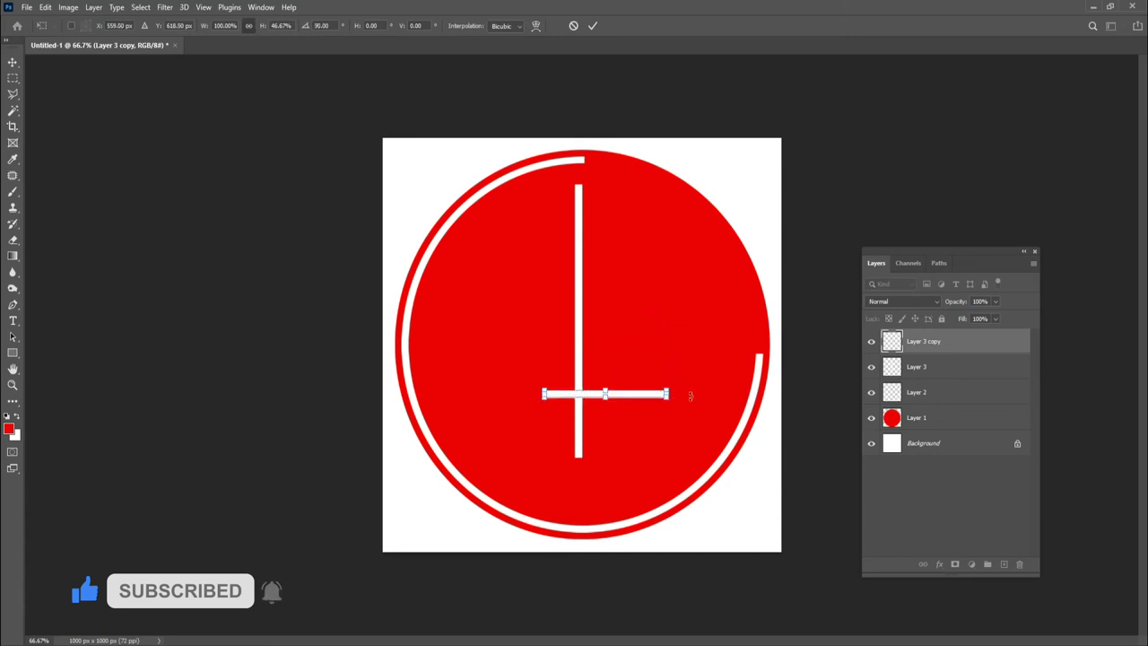
{"action": "key", "text": "Return"}
{"action": "left_click_drag", "start_coordinate": [601, 397], "coordinate": [631, 458]}
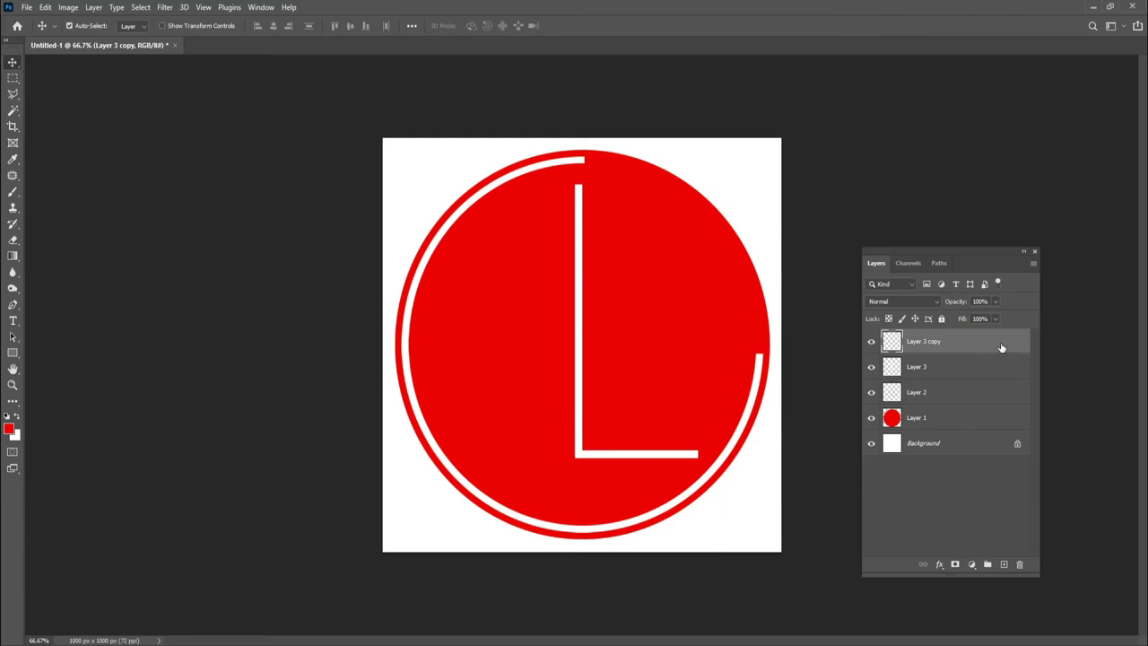
Select Layer 3 and Layer 3 copy together and move the white L slightly left.
{"action": "left_click", "coordinate": [965, 366]}
{"action": "left_click", "coordinate": [970, 354]}
{"action": "left_click", "coordinate": [953, 372], "text": "shift"}
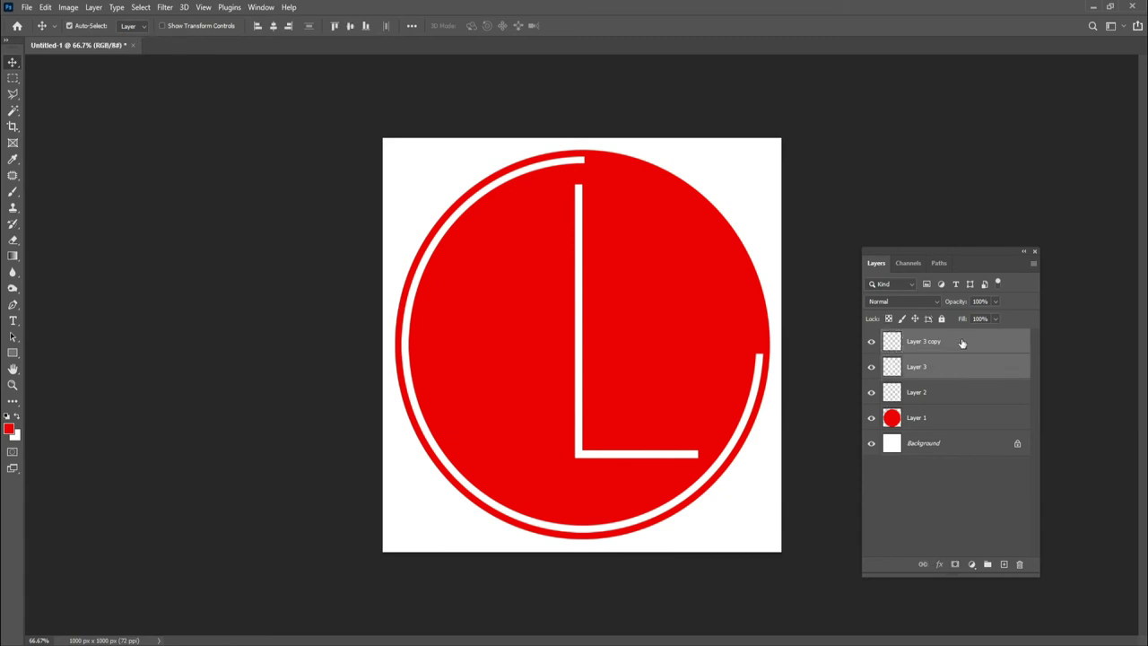
{"action": "key", "text": "ctrl"}
{"action": "left_click_drag", "start_coordinate": [671, 456], "coordinate": [634, 456]}
Duplicate the horizontal bar and move it up-right to meet the arc's lower end as the G crossbar.
{"action": "left_click", "coordinate": [810, 462]}
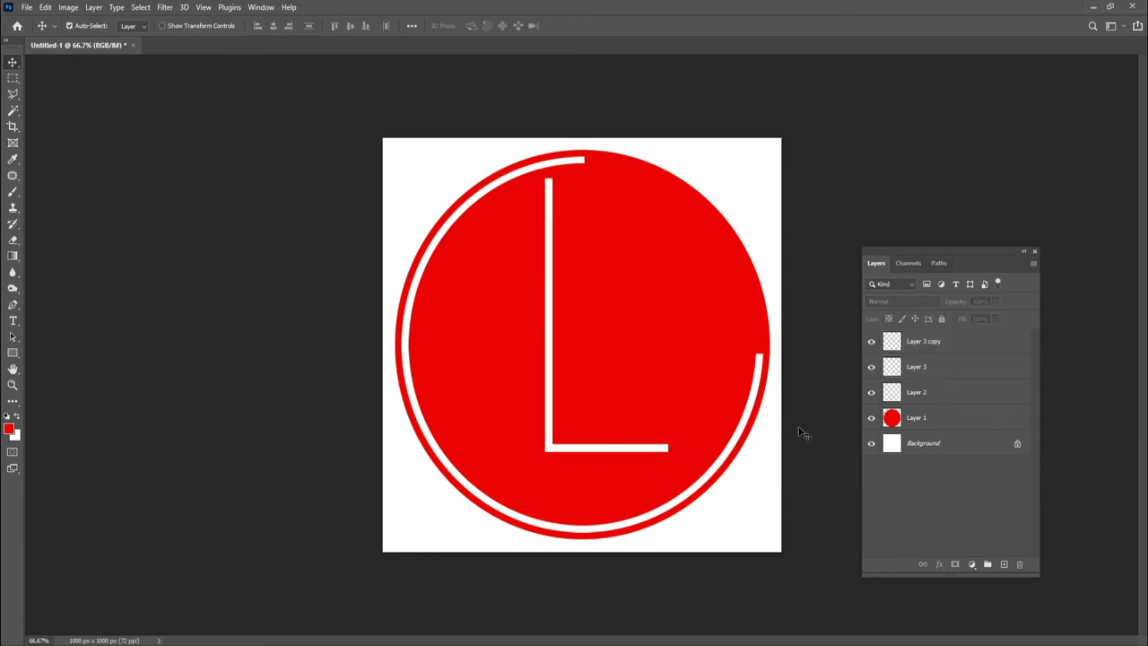
{"action": "left_click_drag", "start_coordinate": [994, 343], "coordinate": [1007, 570]}
{"action": "left_click_drag", "start_coordinate": [623, 451], "coordinate": [715, 361]}
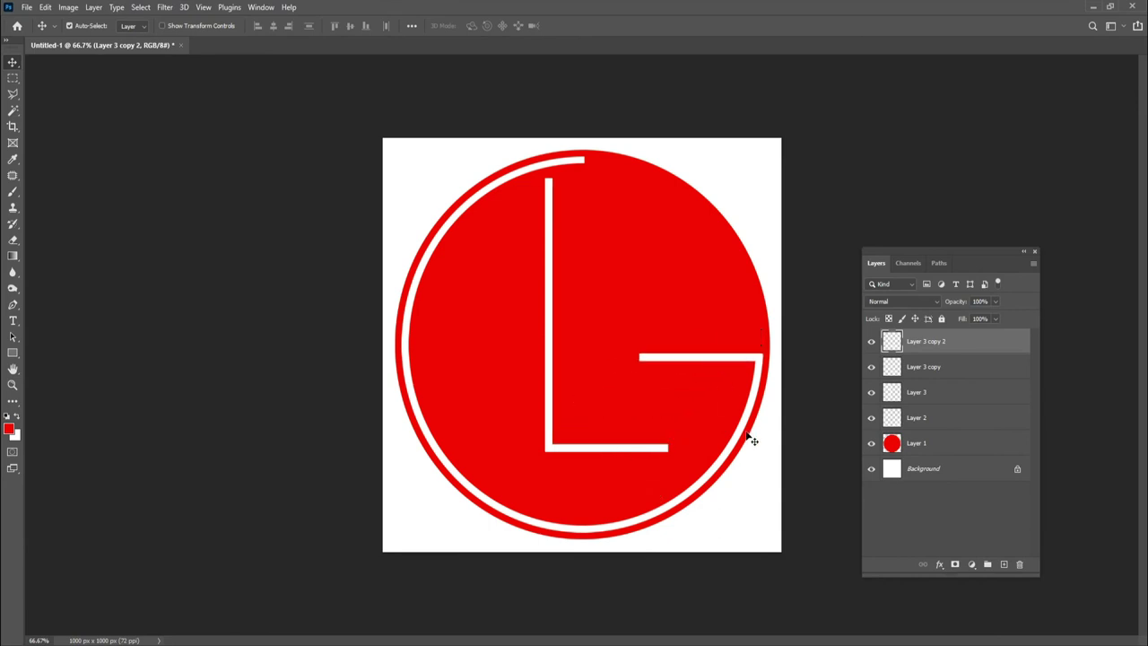
Nudge the Layer 3 copy 2 crossbar up and down until it meets the ring's end.
{"action": "key", "text": "Up"}
{"action": "key", "text": "Up"}
{"action": "key", "text": "Up"}
{"action": "key", "text": "Up"}
{"action": "key", "text": "Up"}
{"action": "key", "text": "Up"}
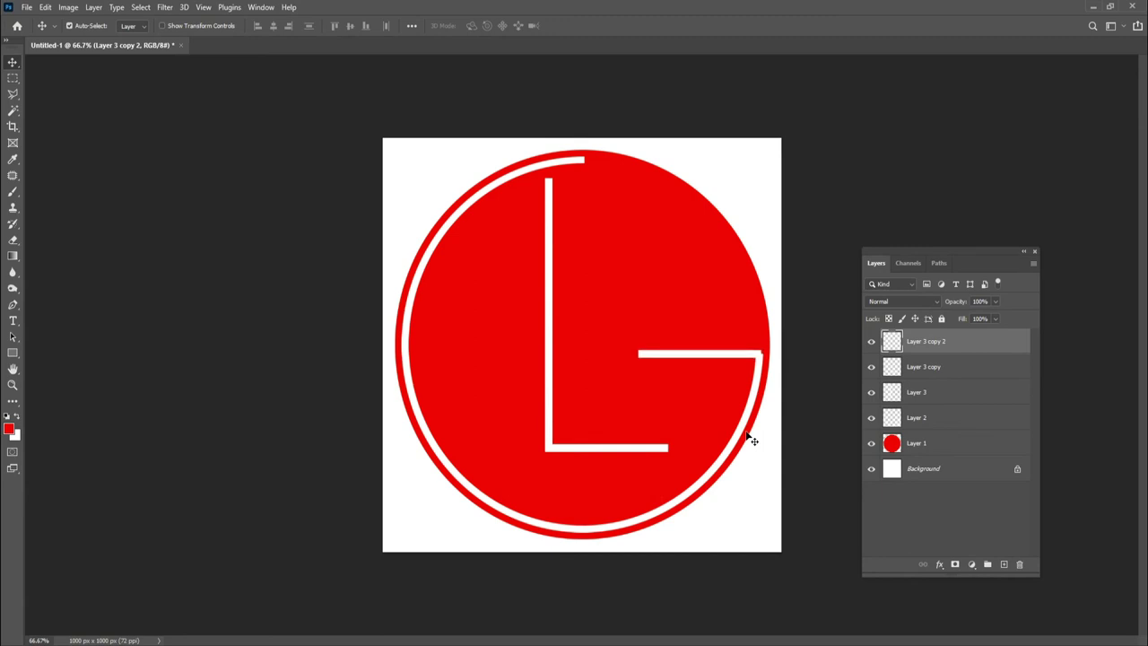
{"action": "key", "text": "Down"}
{"action": "key", "text": "Down"}
{"action": "key", "text": "Down"}
{"action": "key", "text": "Down"}
{"action": "key", "text": "Down"}
{"action": "key", "text": "Down"}
{"action": "key", "text": "Down"}
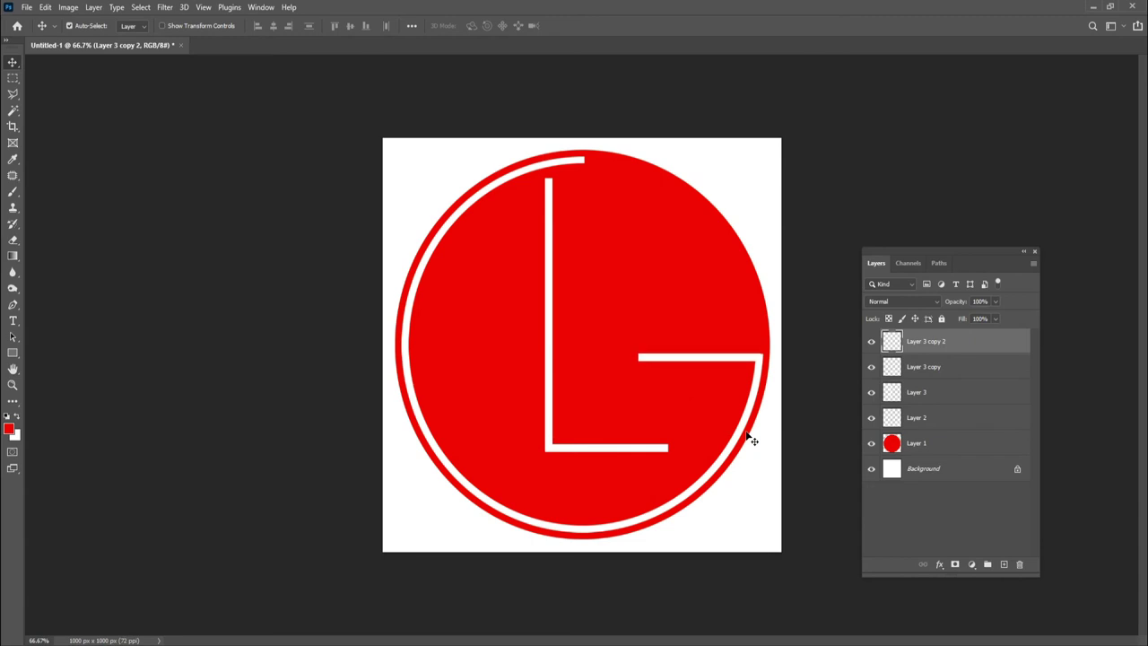
{"action": "key", "text": "Up"}
{"action": "key", "text": "Down"}
{"action": "key", "text": "Down"}
On a new layer, draw a white circular dot in the disc's upper left.
{"action": "left_click", "coordinate": [1002, 564]}
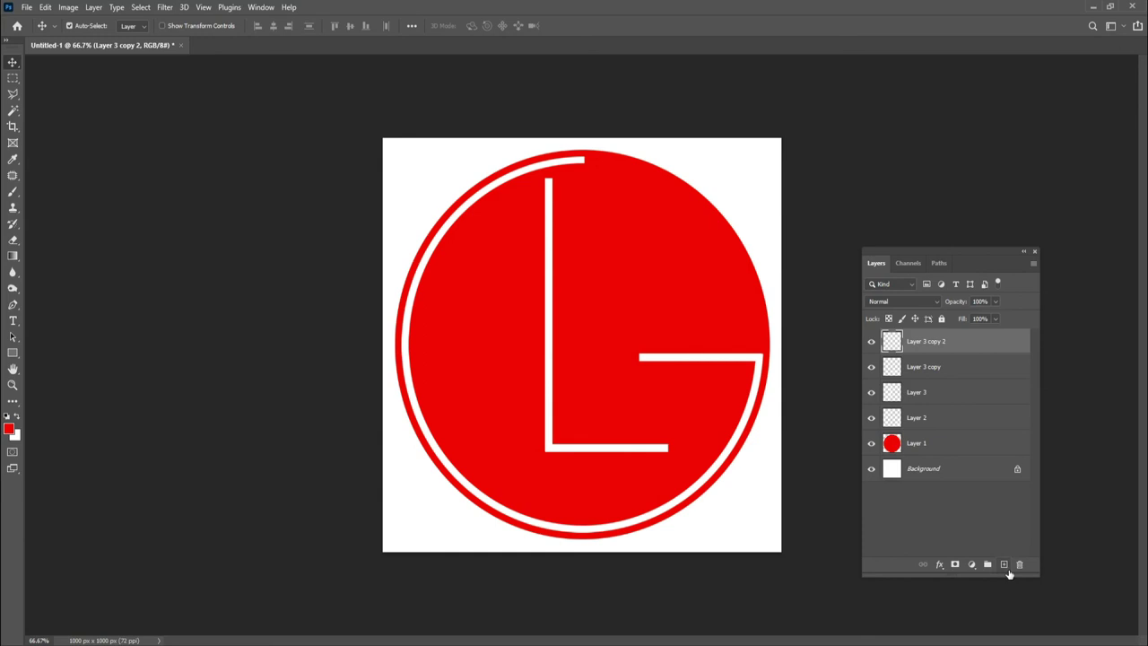
{"action": "left_click", "coordinate": [12, 78]}
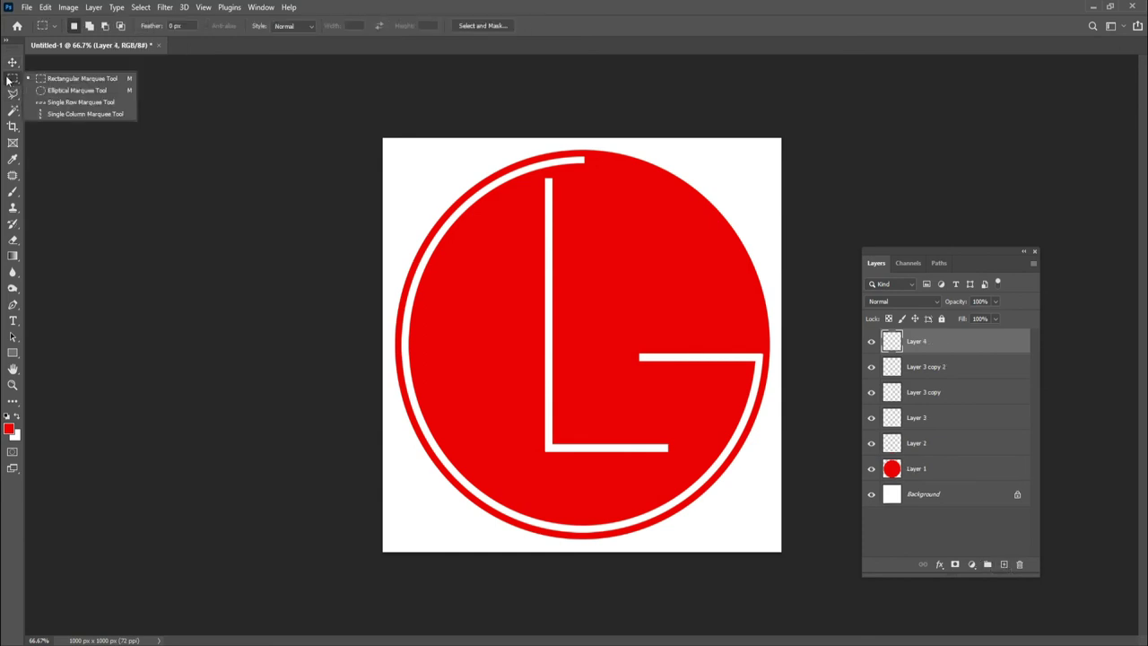
{"action": "left_click", "coordinate": [73, 92]}
{"action": "mouse_move", "coordinate": [459, 246]}
{"action": "left_mouse_down"}
{"action": "mouse_move", "coordinate": [561, 332]}
{"action": "mouse_move", "coordinate": [555, 325]}
{"action": "left_mouse_up"}
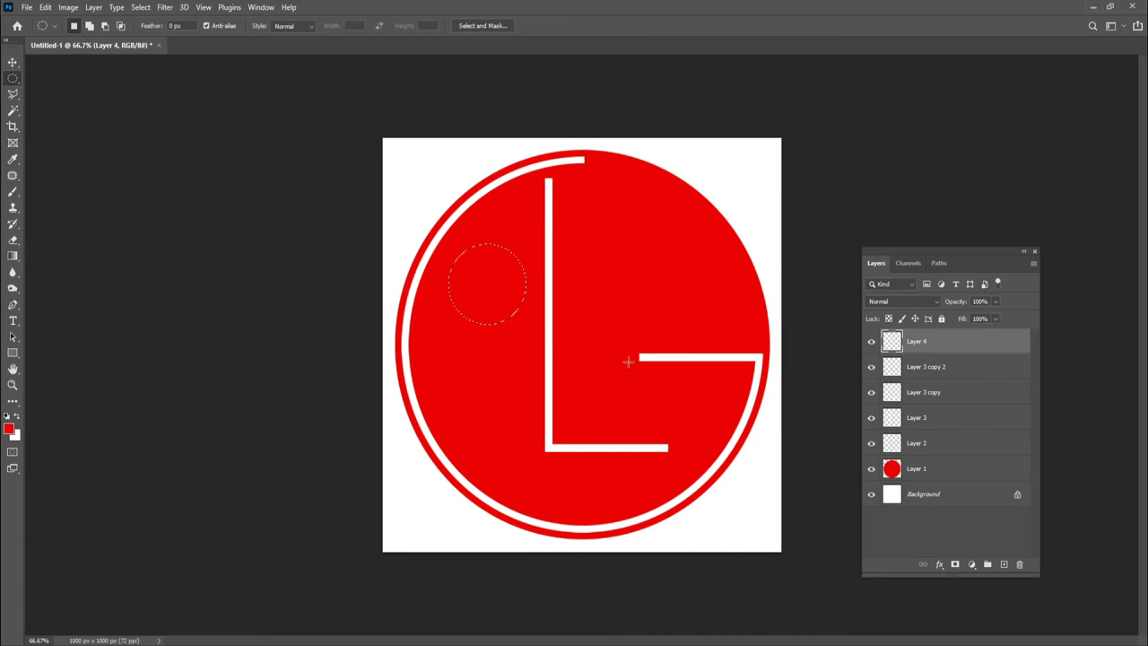
{"action": "key", "text": "ctrl+BackSpace"}
{"action": "key", "text": "ctrl+d"}
{"action": "key", "text": "v"}
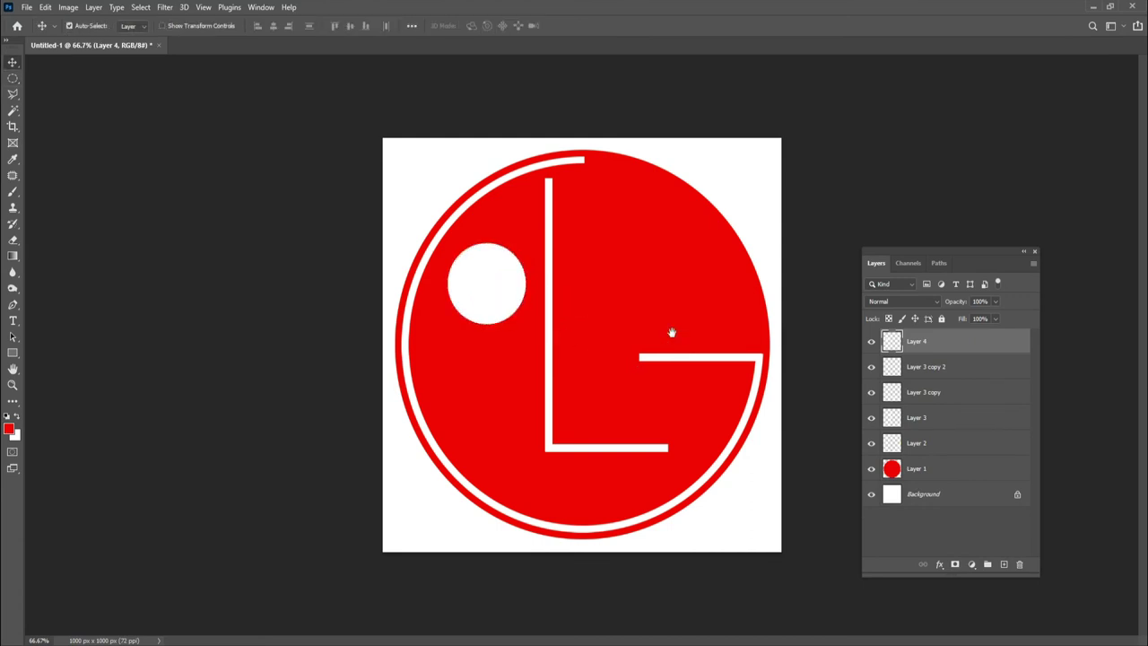
{"action": "left_click_drag", "start_coordinate": [493, 289], "coordinate": [493, 318]}
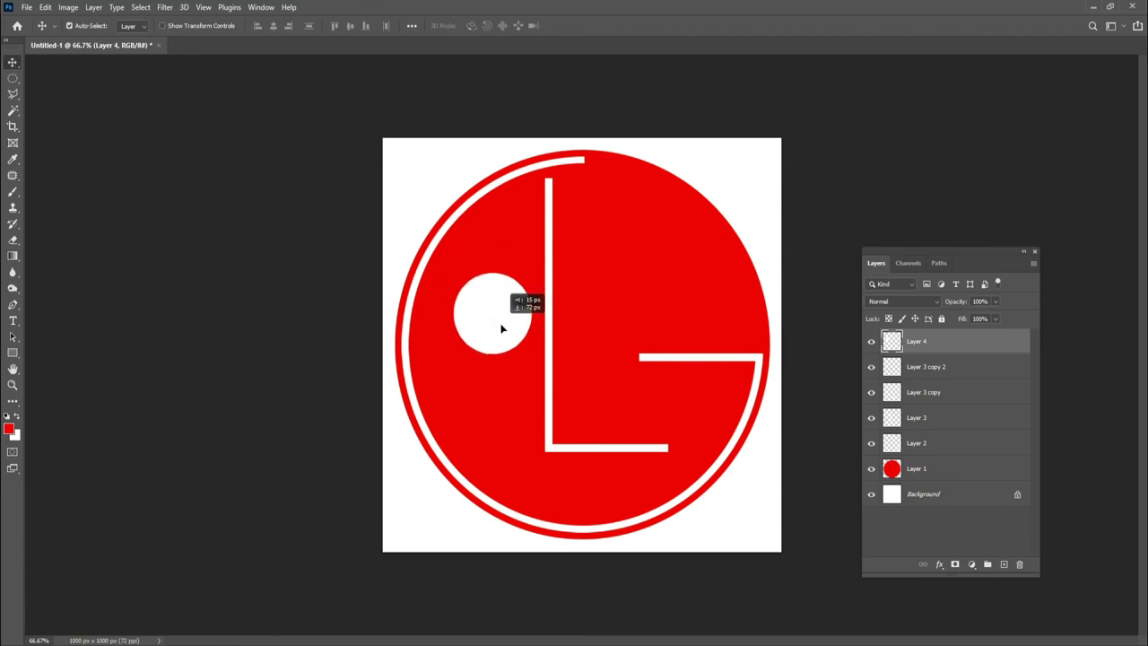
Move Layer 3 and Layer 3 copy, the L bars, slightly right and down.
{"action": "left_click", "coordinate": [624, 445]}
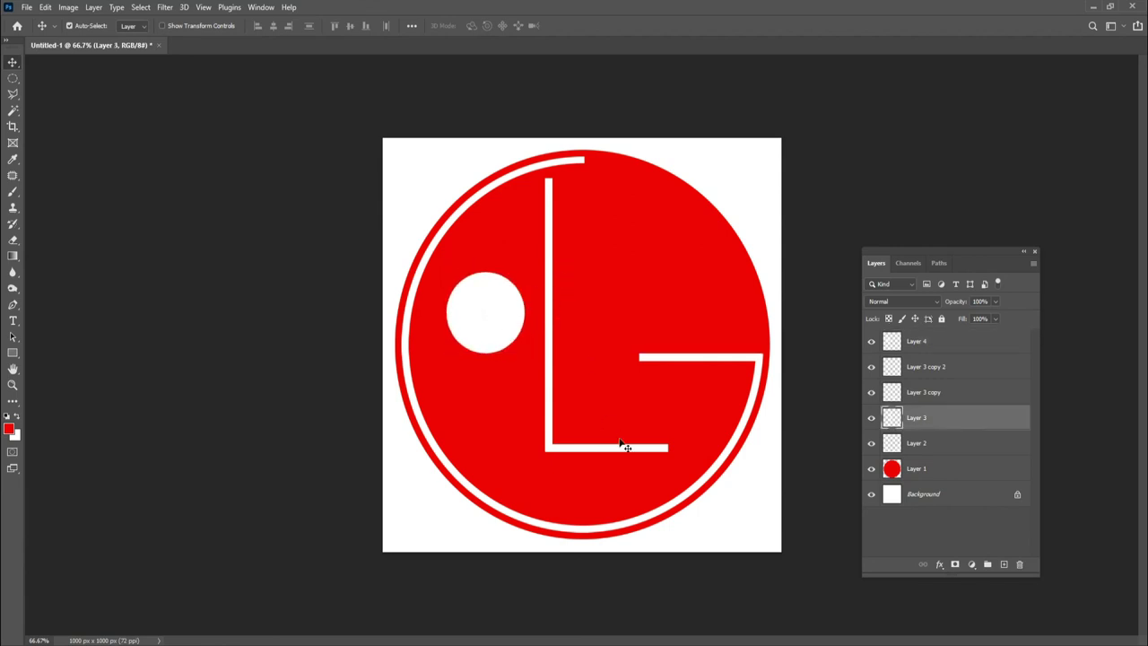
{"action": "left_click", "coordinate": [628, 448], "text": "shift"}
{"action": "left_click_drag", "start_coordinate": [628, 447], "coordinate": [643, 451]}
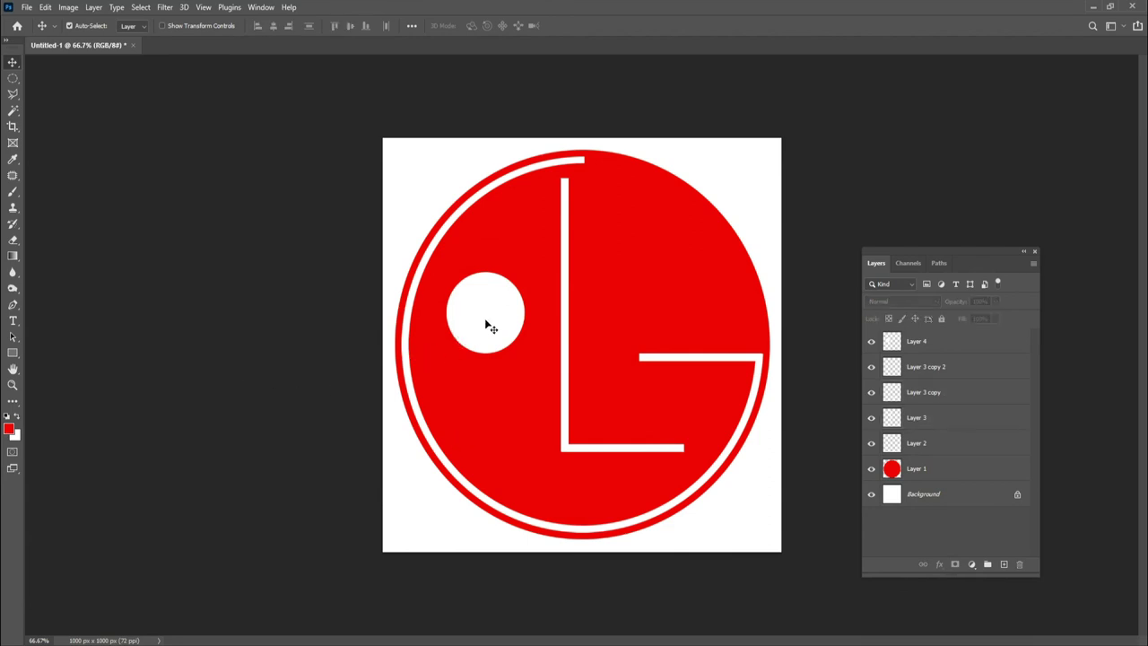
Move the white dot up and slightly right, nearer the L.
{"action": "left_click_drag", "start_coordinate": [487, 320], "coordinate": [494, 303]}
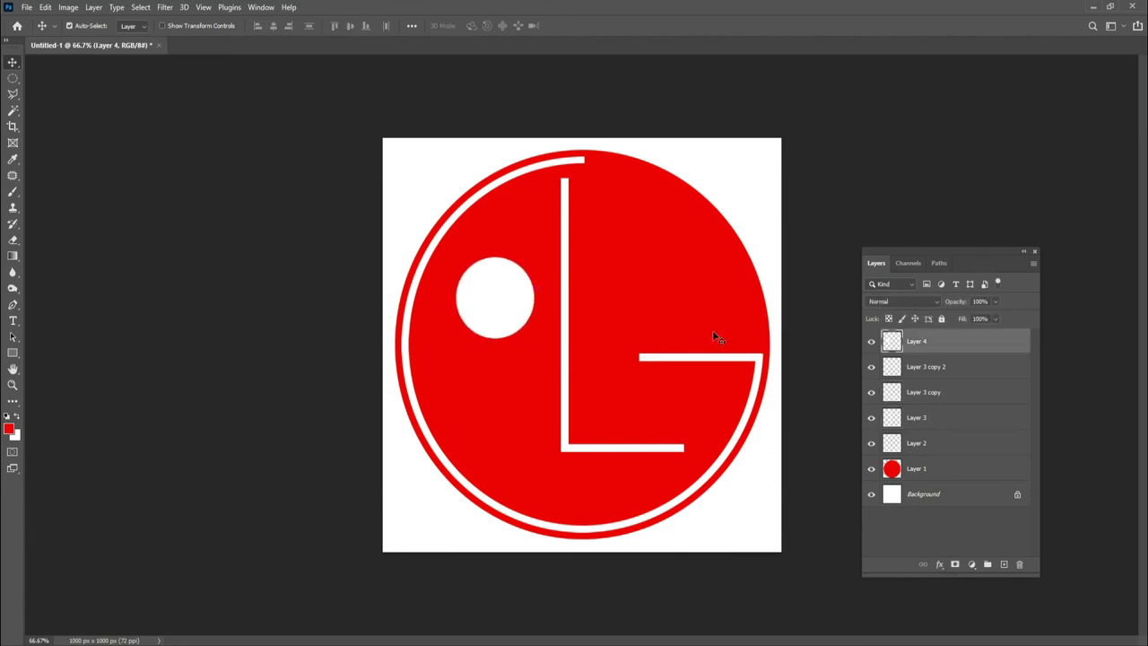